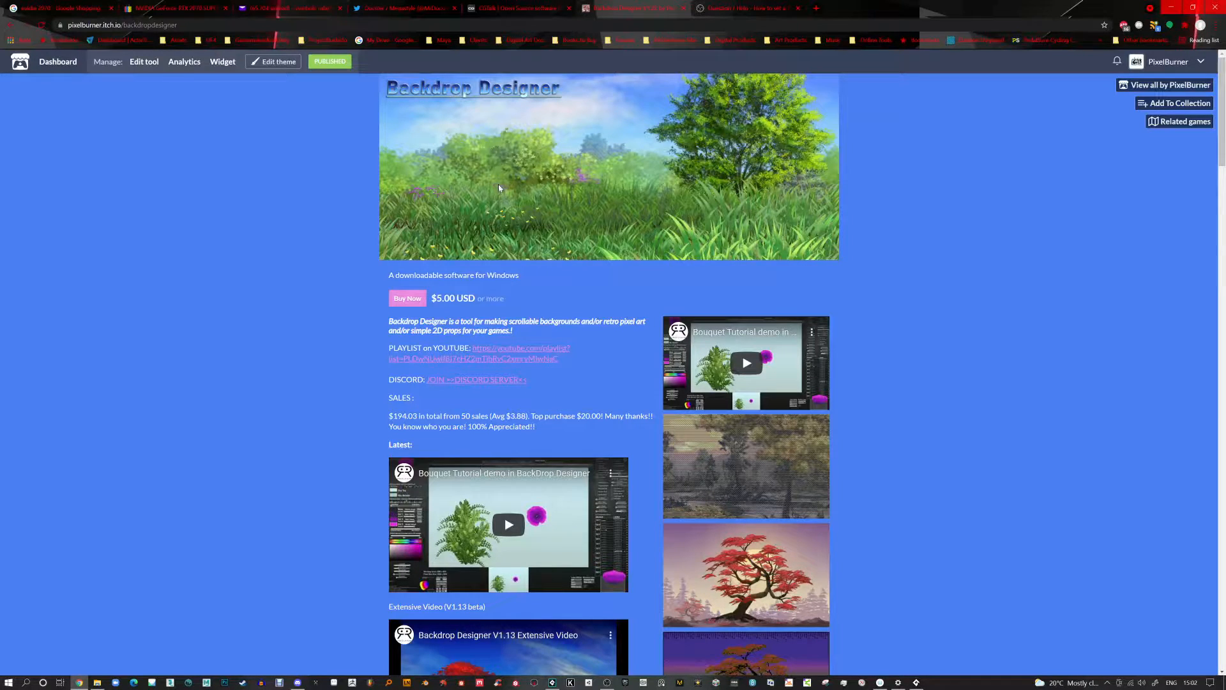
- Switch to Backdrop Designer and open the background file BKGD_1.220_GhibliStyle.txt
{"action": "left_click", "coordinate": [918, 683]}
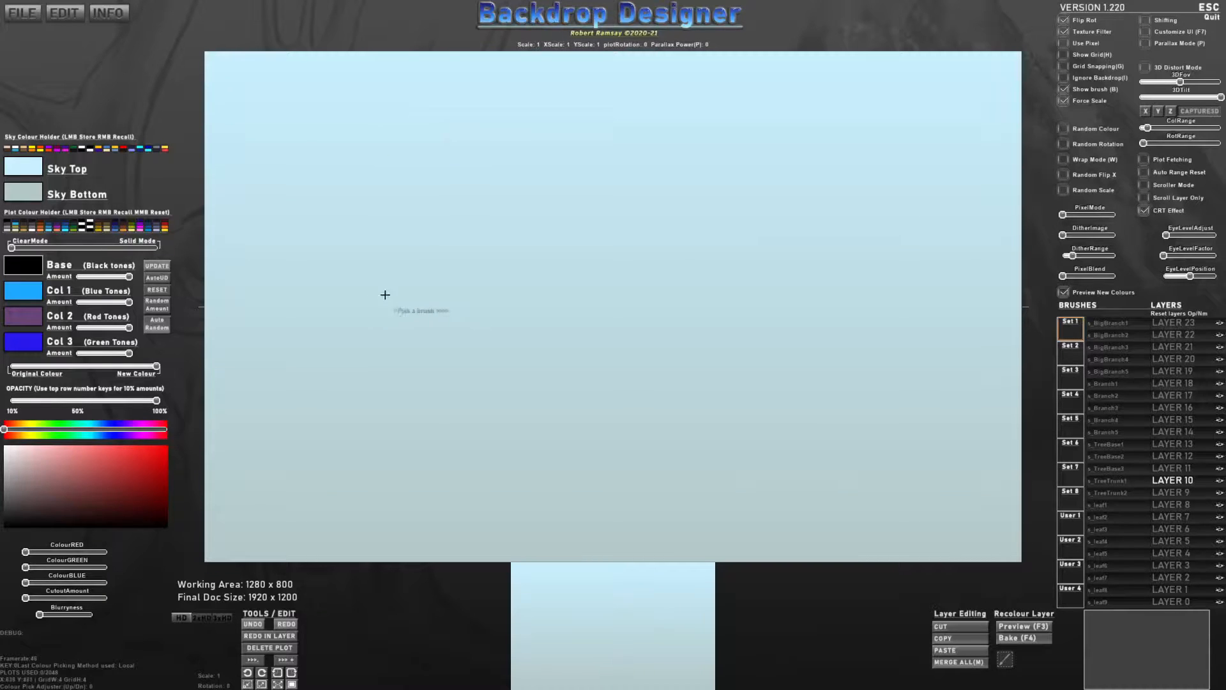
{"action": "left_click", "coordinate": [25, 17]}
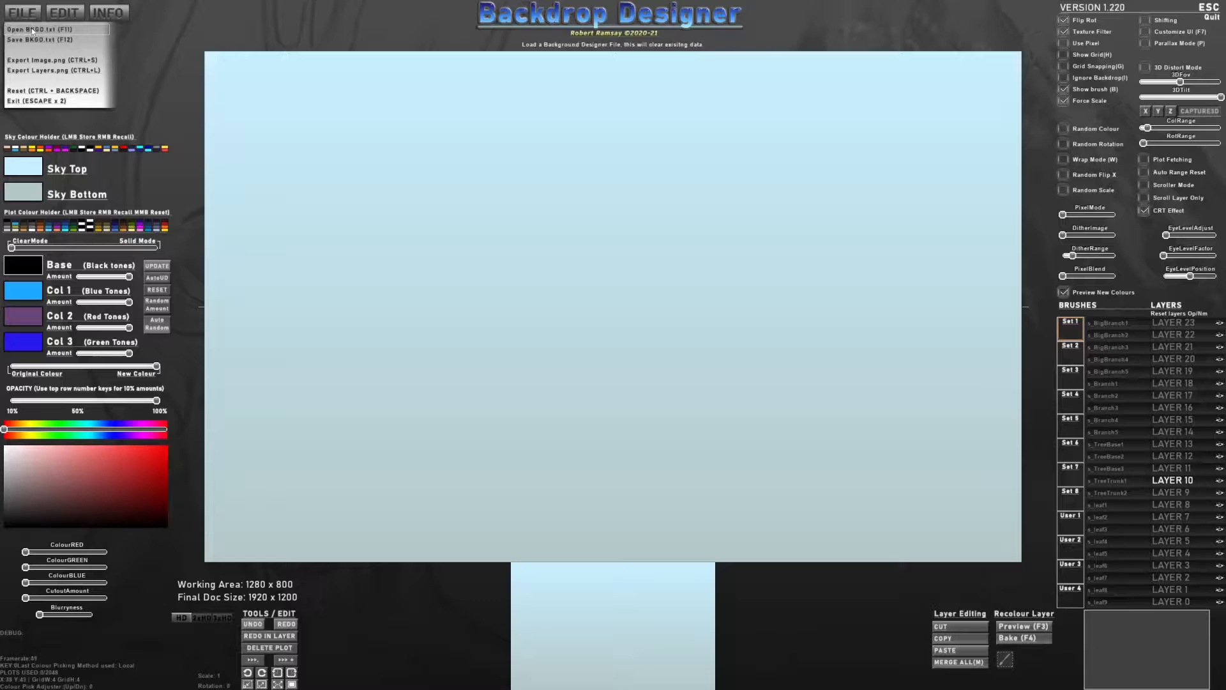
{"action": "left_click", "coordinate": [30, 30]}
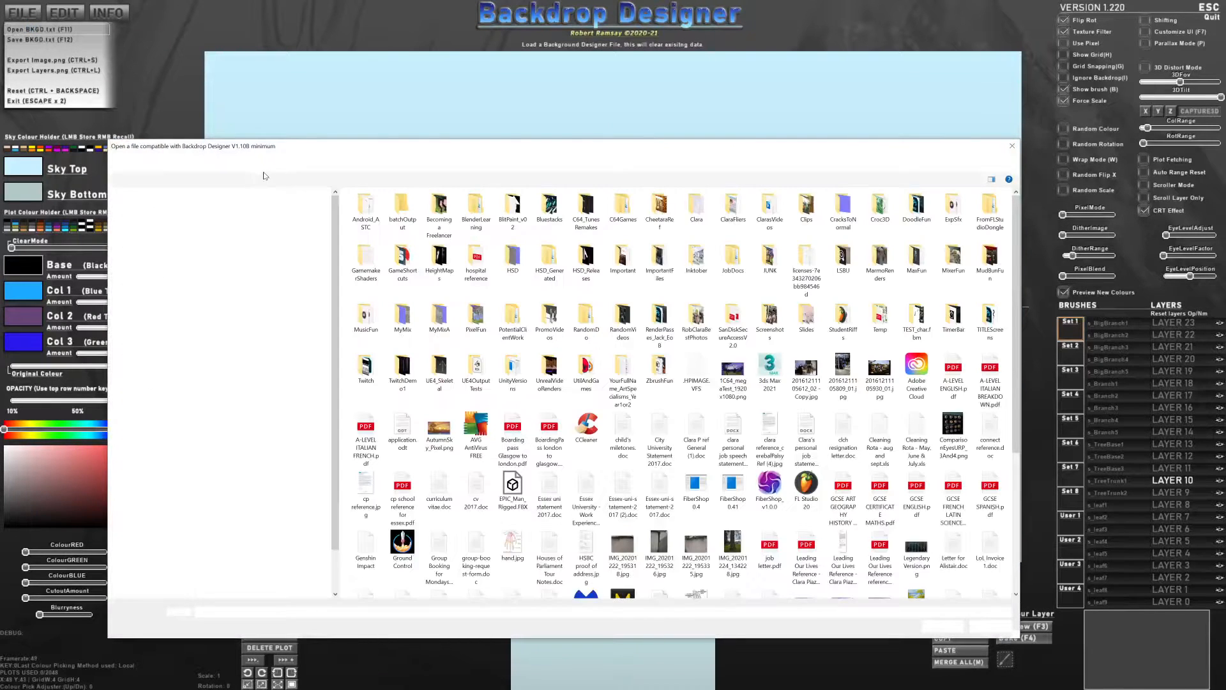
{"action": "left_click", "coordinate": [187, 197]}
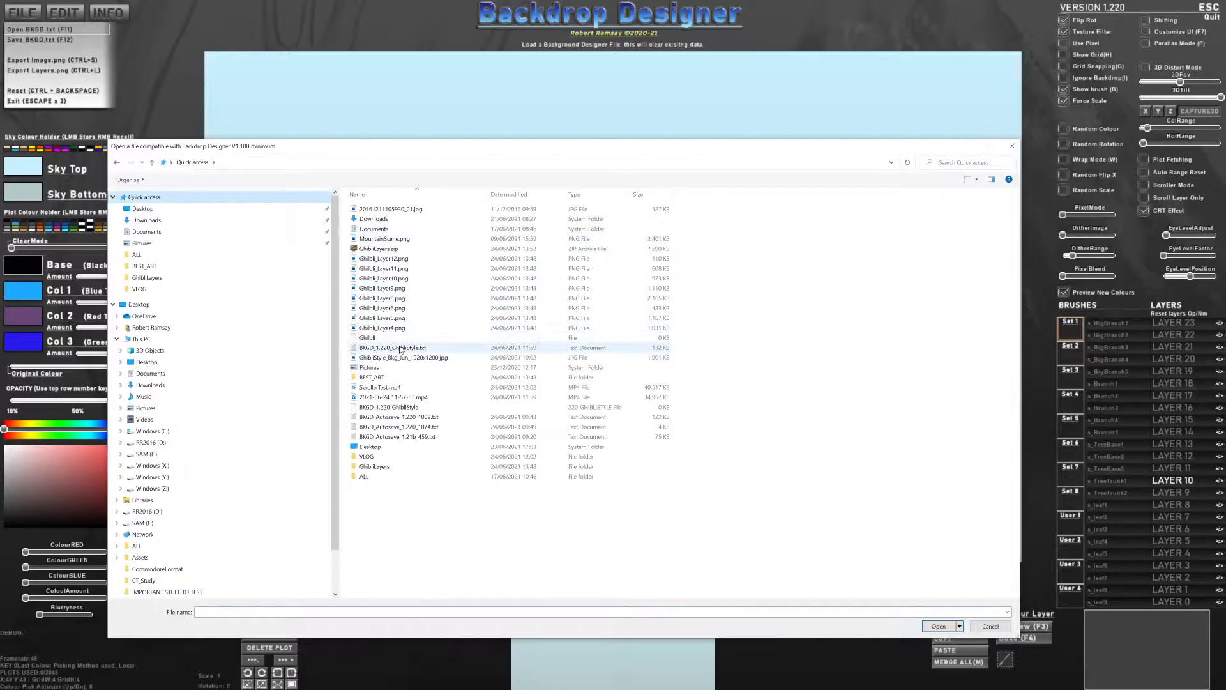
{"action": "double_click", "coordinate": [400, 348]}
{"action": "left_click", "coordinate": [556, 354]}
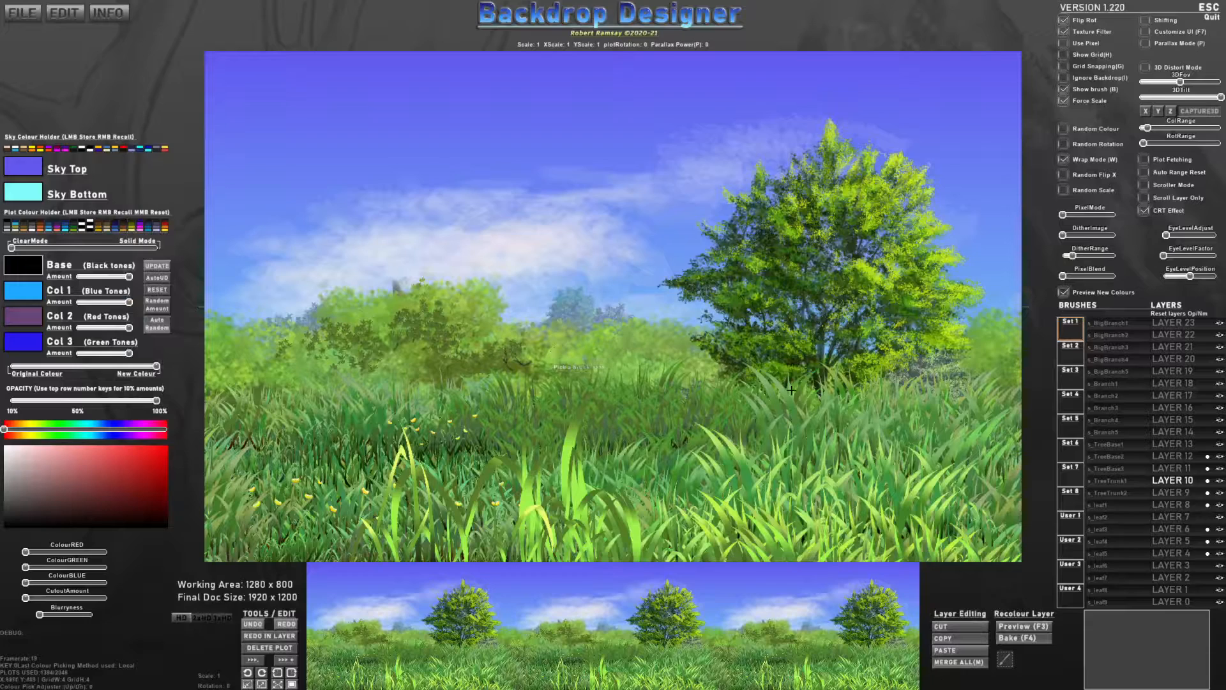
- View the layer PNG files in the GhibliLayers folder through the layer export dialog, without saving anything
{"action": "mouse_move", "coordinate": [1191, 482]}
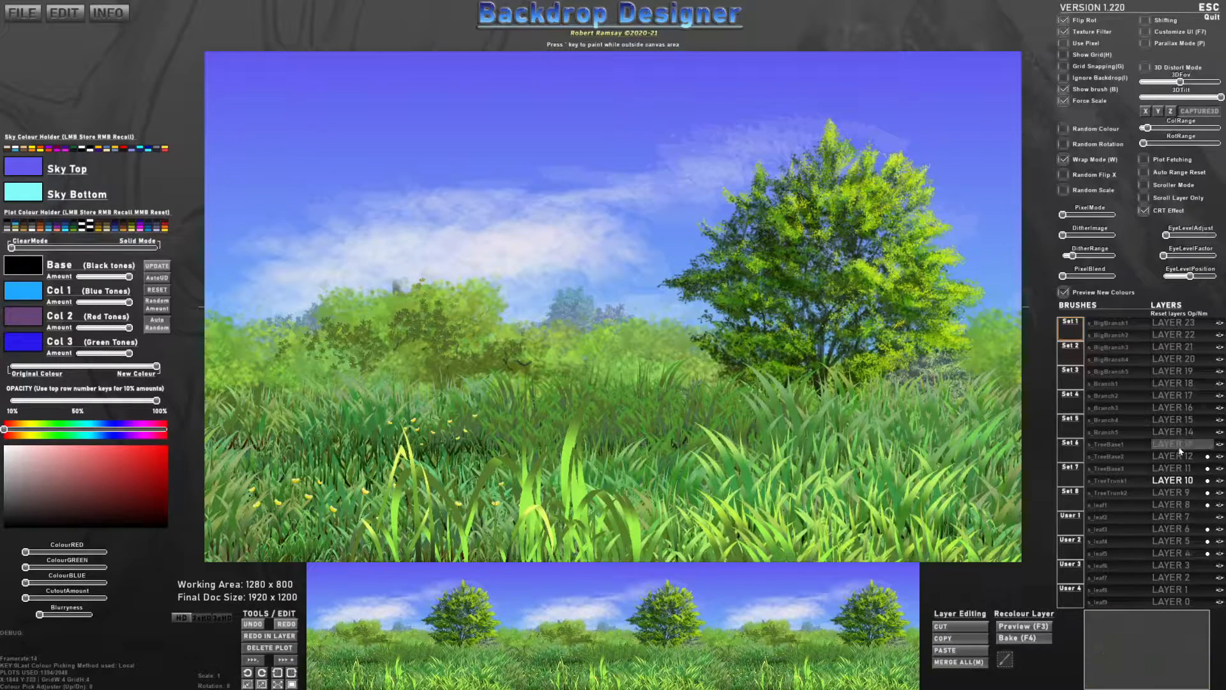
{"action": "left_click", "coordinate": [39, 19]}
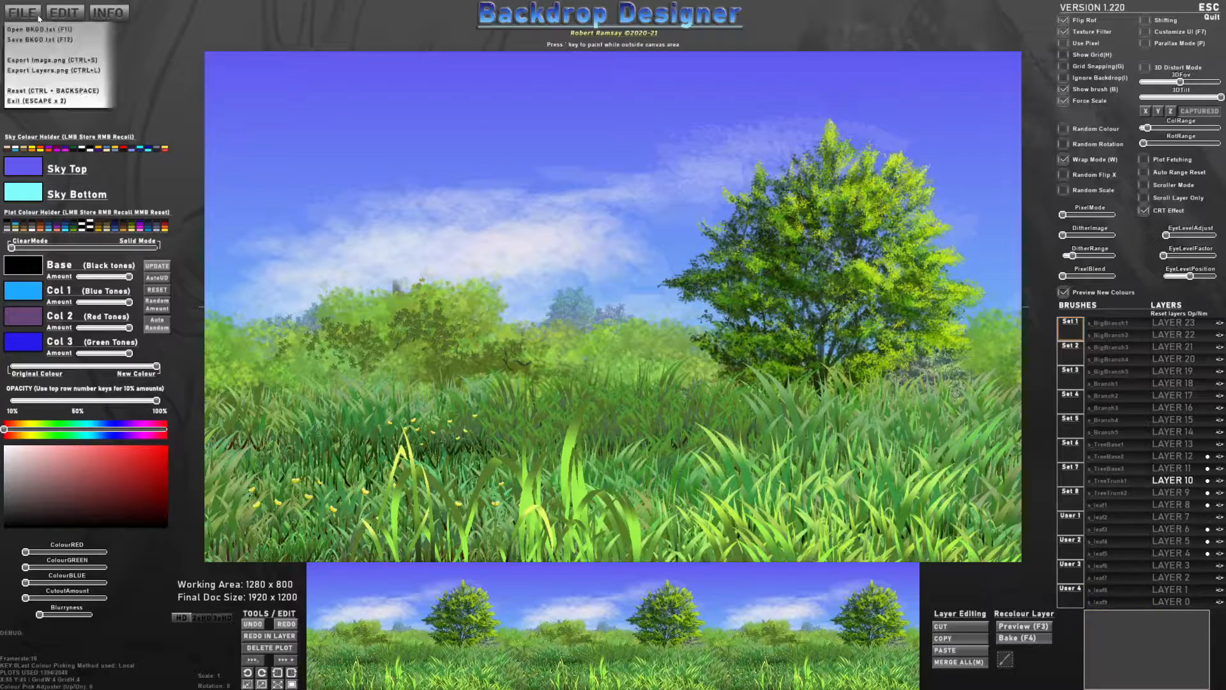
{"action": "left_click", "coordinate": [28, 73]}
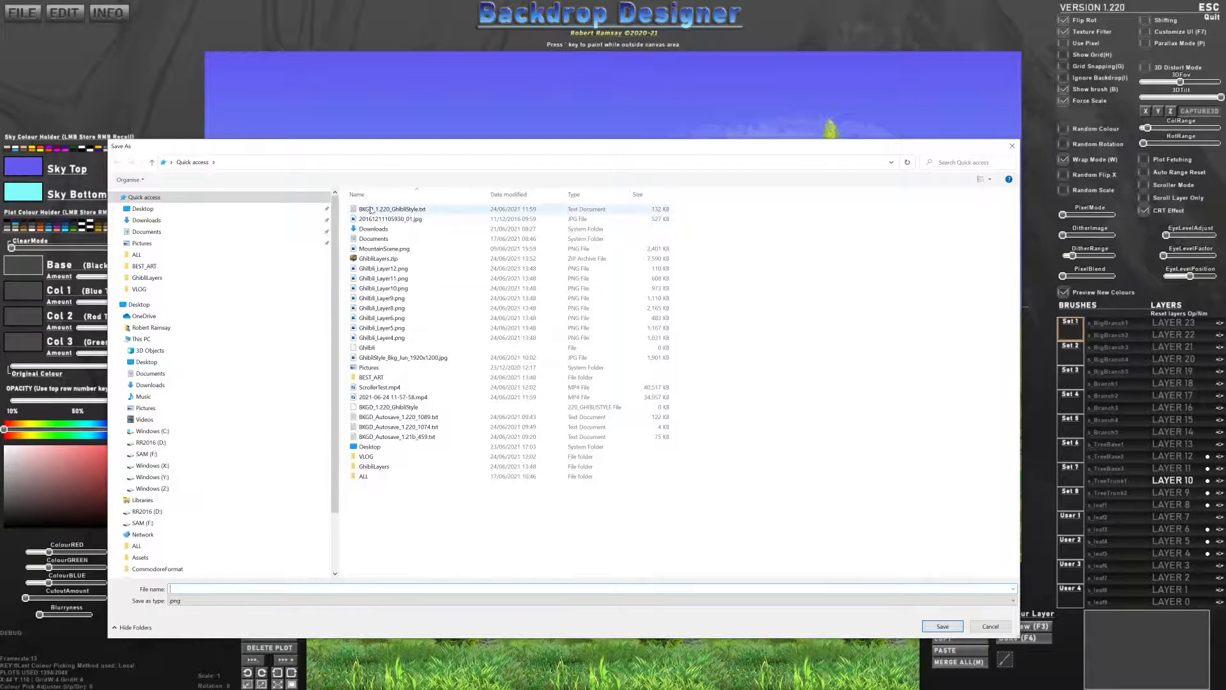
{"action": "left_click", "coordinate": [154, 279]}
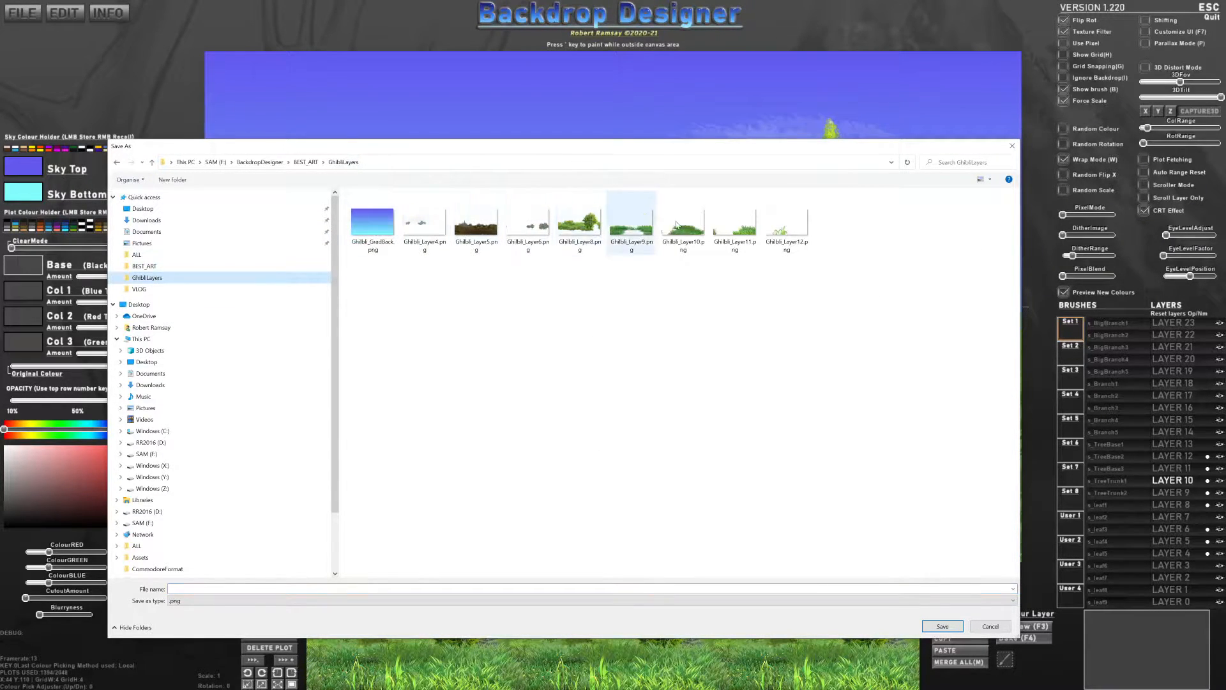
{"action": "left_click", "coordinate": [991, 626]}
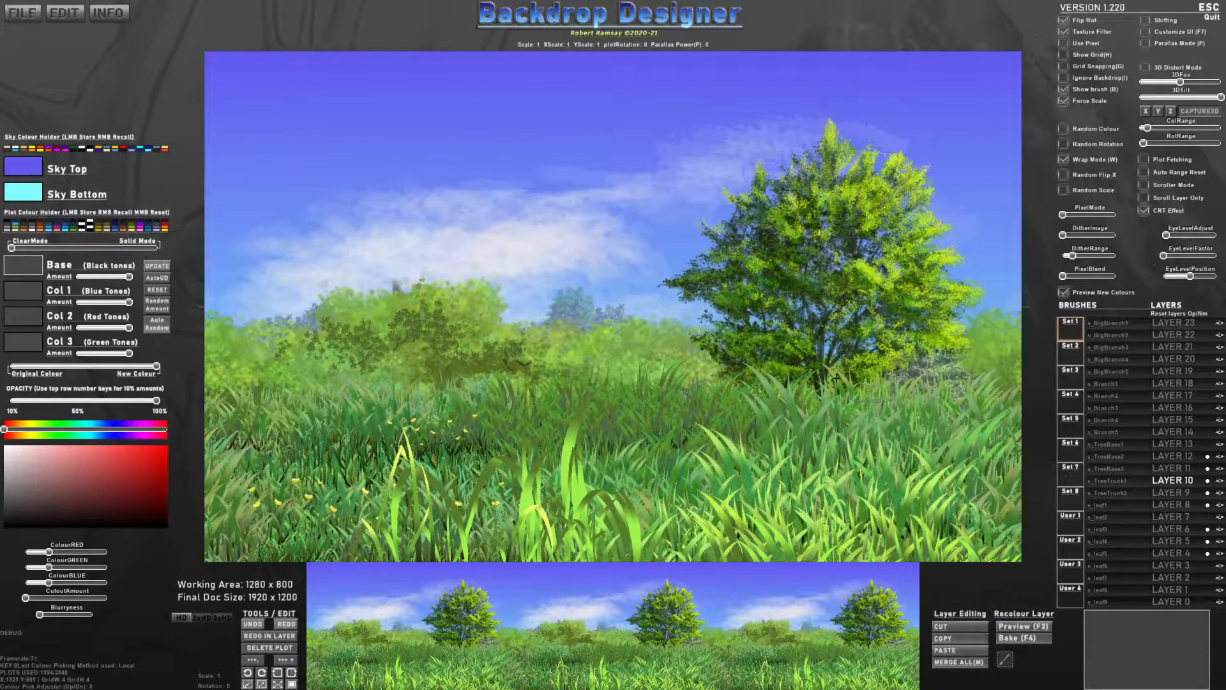
- Reset all plot data to clear the canvas and show the User 1 brush set
{"action": "key", "text": "ctrl+n"}
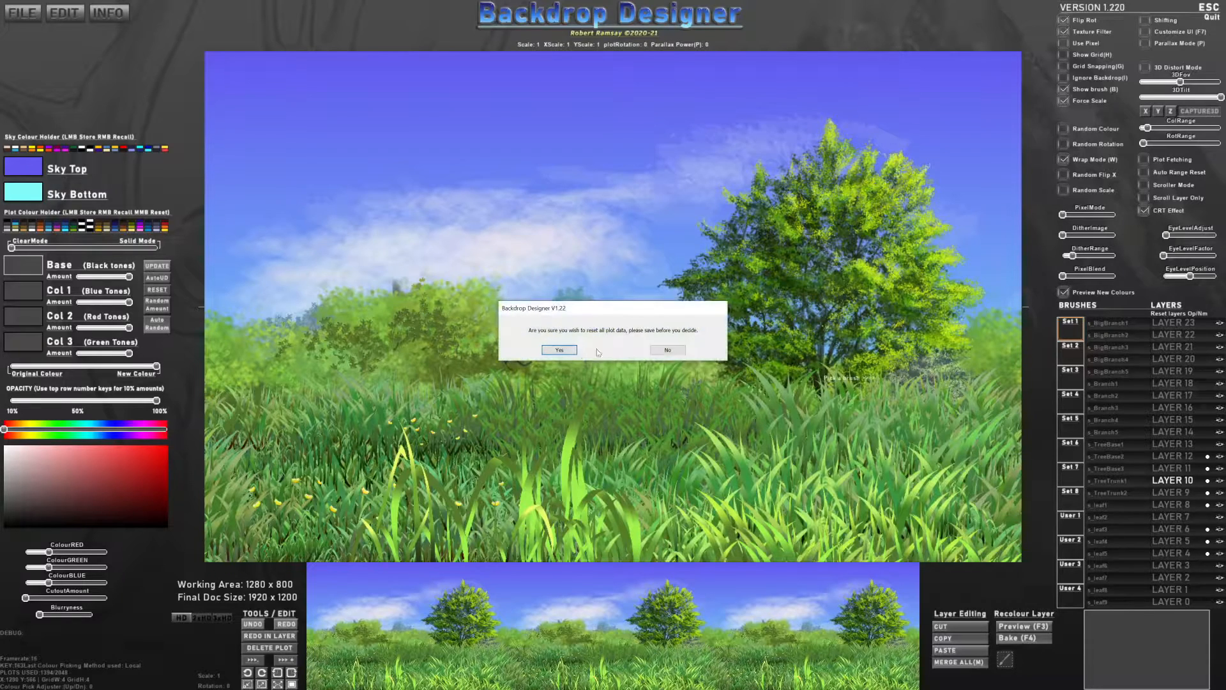
{"action": "left_click", "coordinate": [558, 351]}
{"action": "left_click", "coordinate": [1070, 525]}
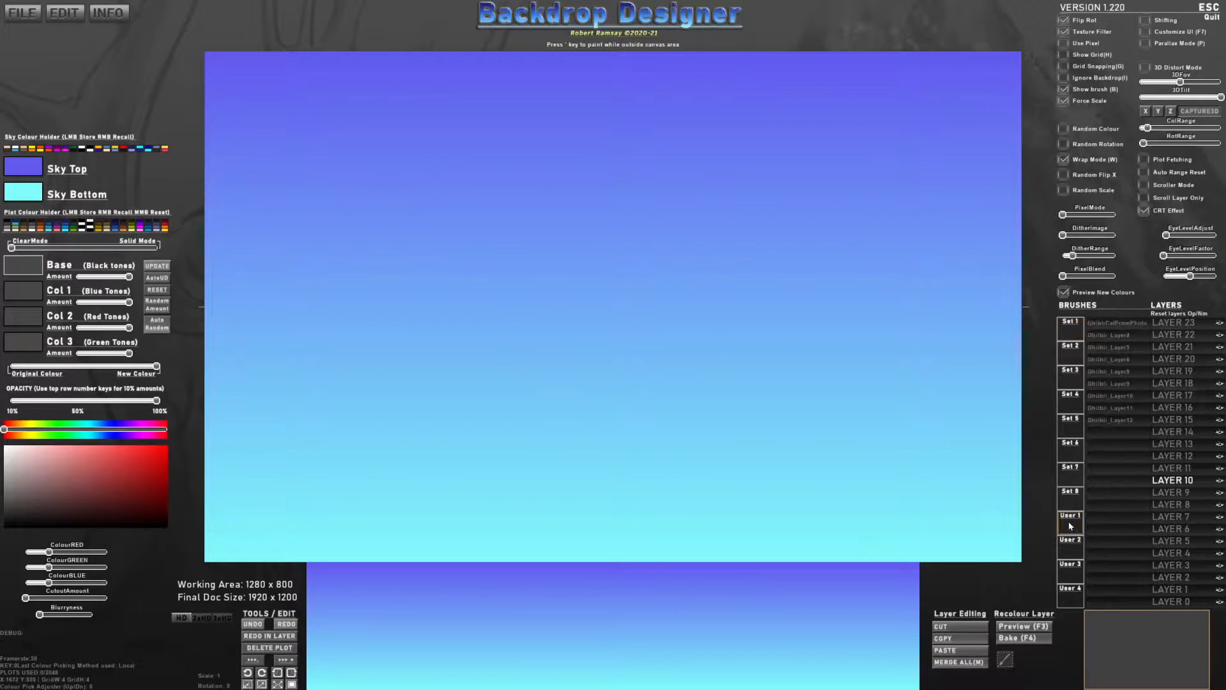
- Browse the GhibliLayers folder in the brush image import dialog, without importing a file
{"action": "left_click", "coordinate": [1104, 431]}
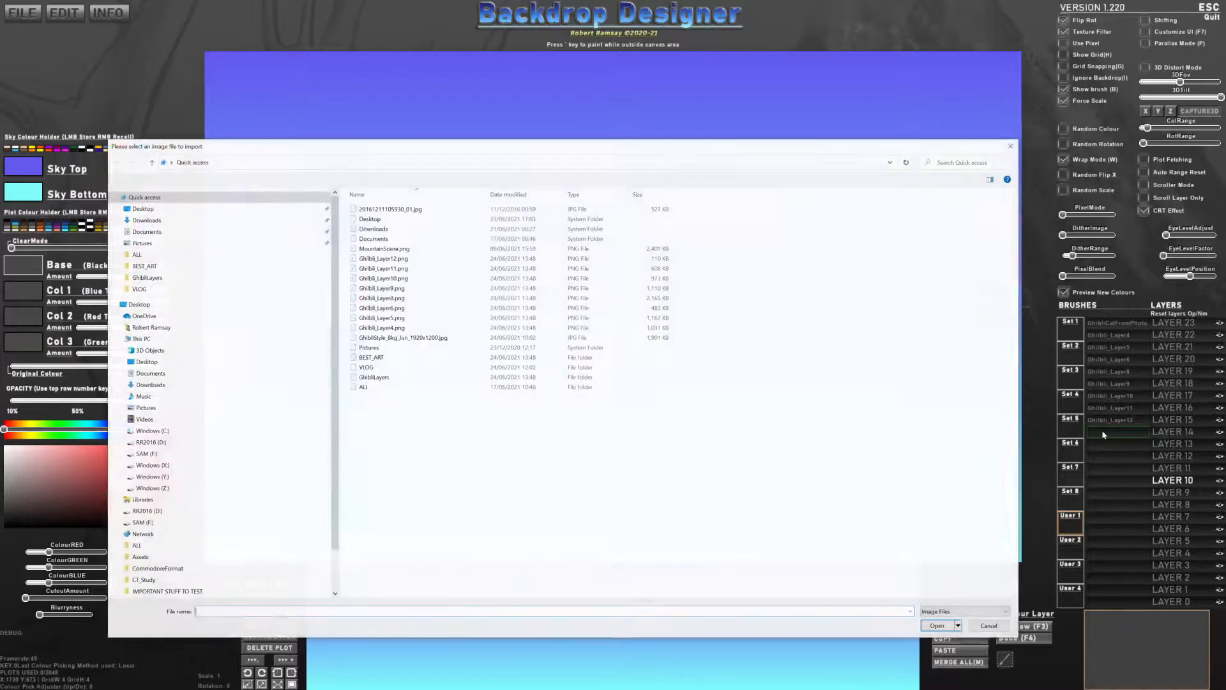
{"action": "left_click", "coordinate": [170, 278]}
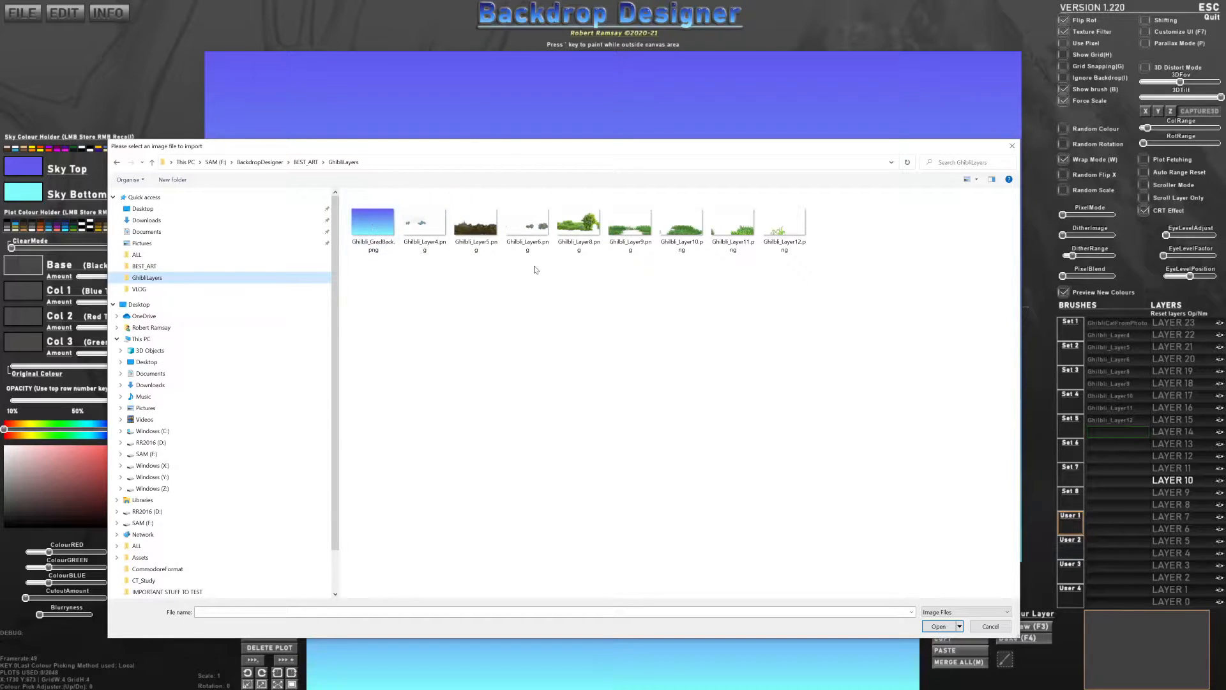
{"action": "left_click", "coordinate": [991, 627]}
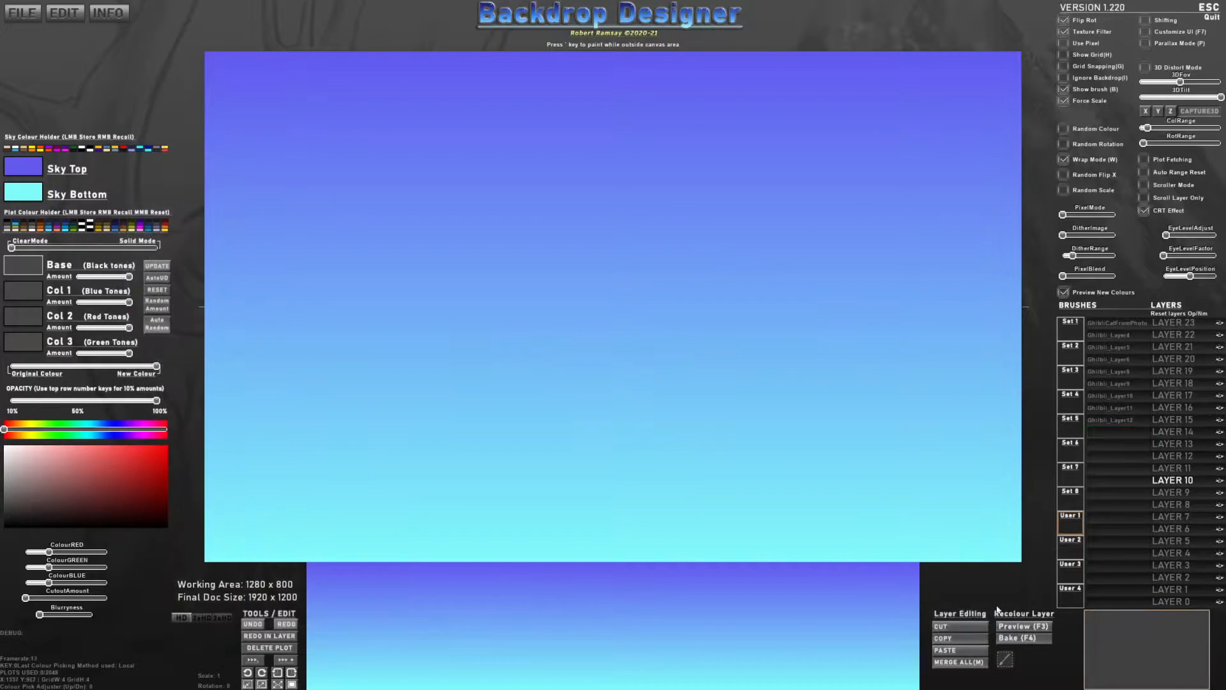
- Place the Ghibli_Layer4 brush across the whole canvas on Layer 4, using its original colours
{"action": "left_click", "coordinate": [1119, 338]}
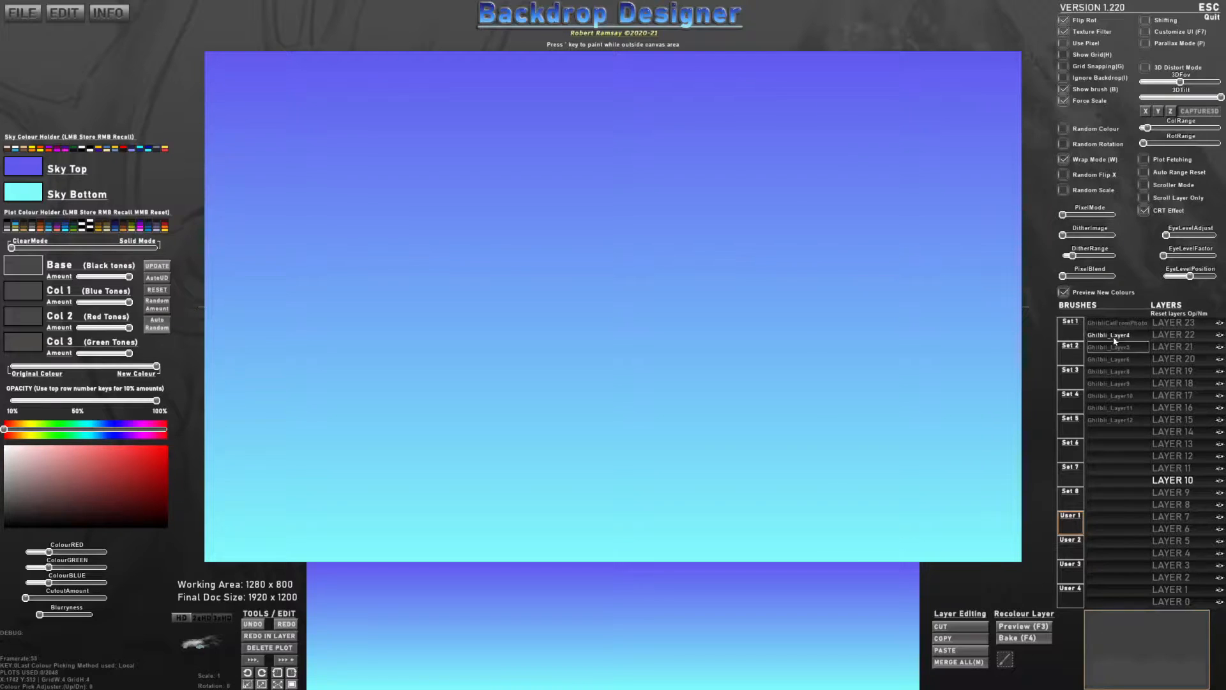
{"action": "left_click", "coordinate": [1184, 553]}
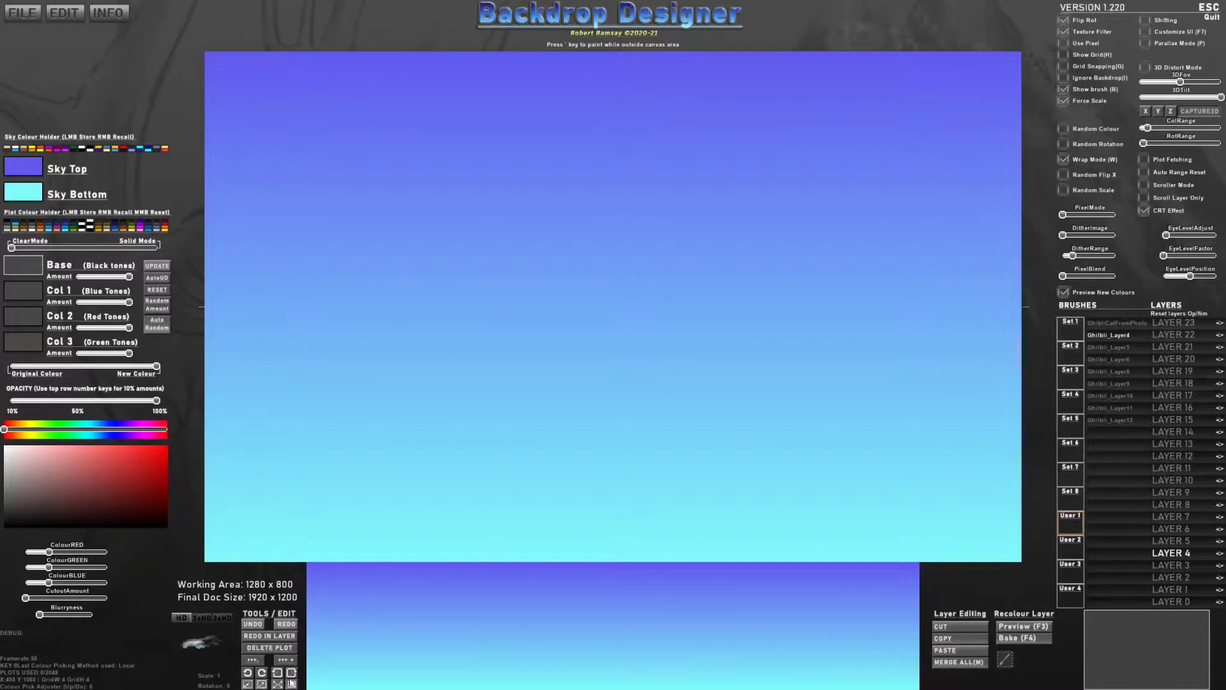
{"action": "left_click", "coordinate": [292, 684]}
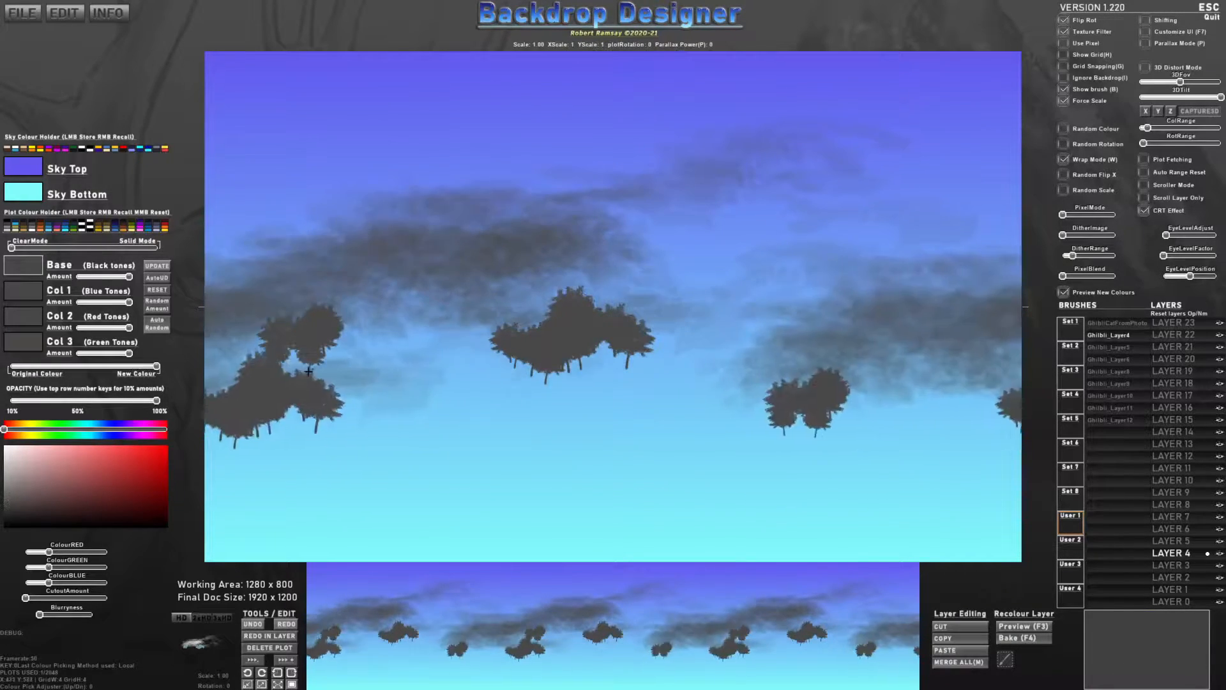
{"action": "key", "text": "ctrl+z"}
{"action": "left_click_drag", "start_coordinate": [154, 368], "coordinate": [21, 369]}
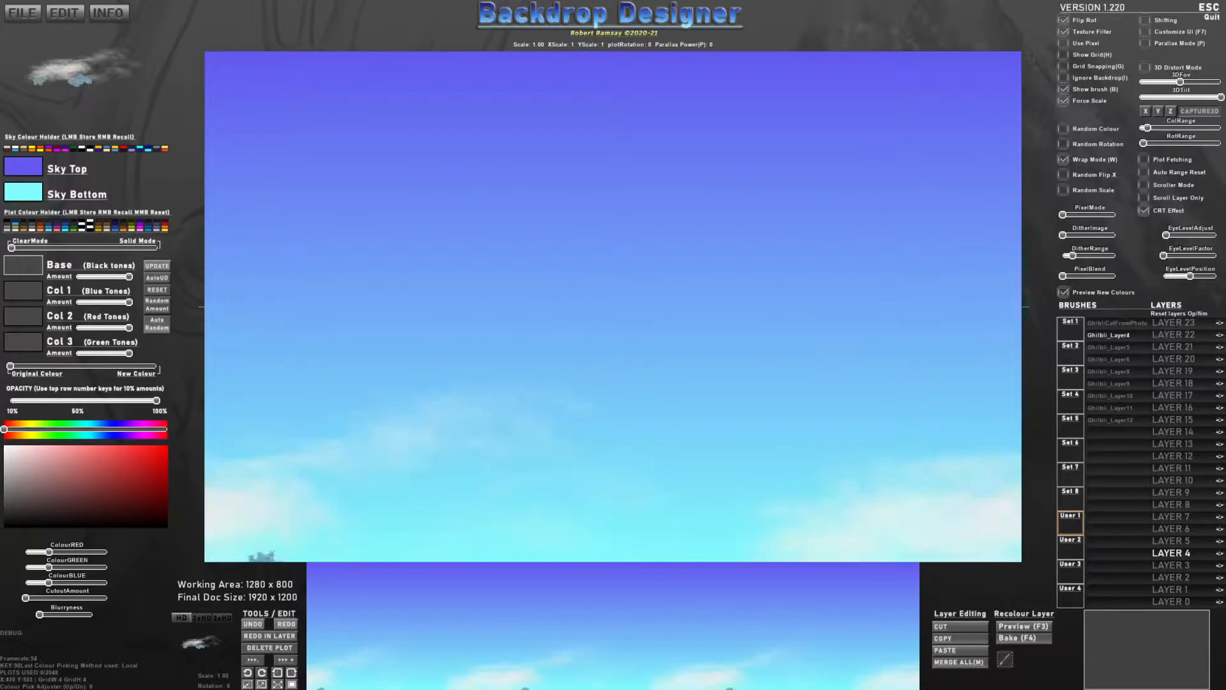
{"action": "left_click", "coordinate": [291, 684]}
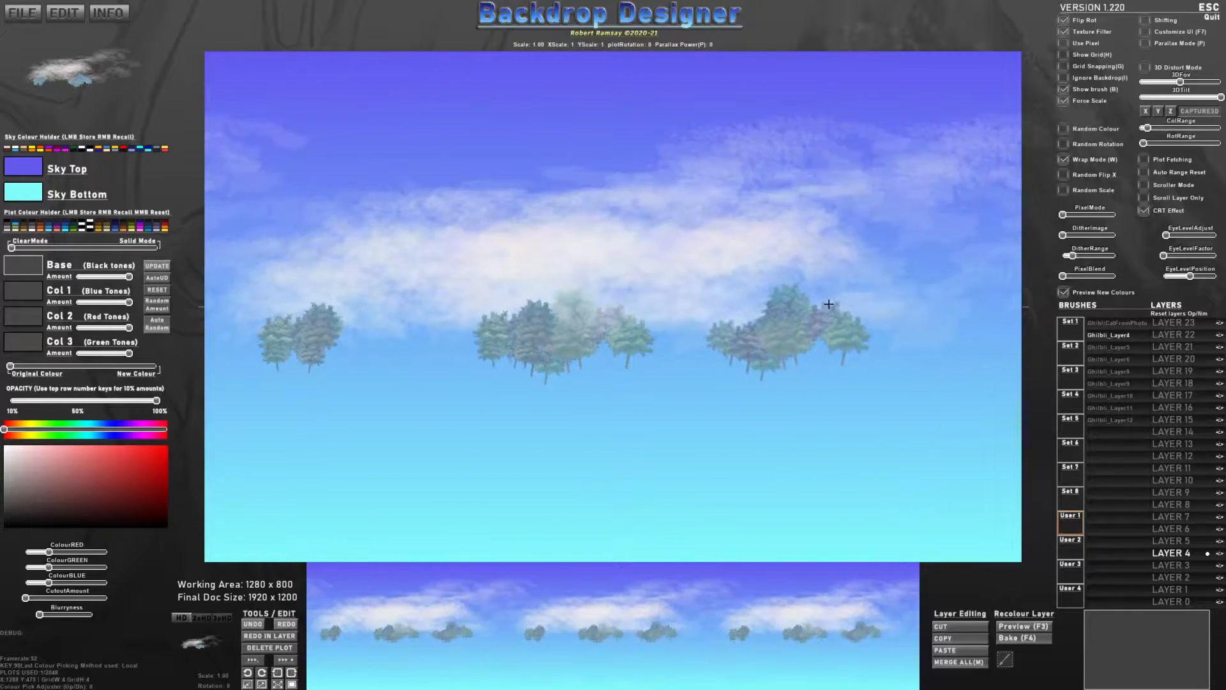
- Place the Ghibli_Layer5 brush on Layer 5 and the Ghibli_Layer6 brush on Layer 6, each covering the canvas
{"action": "left_click", "coordinate": [1118, 350]}
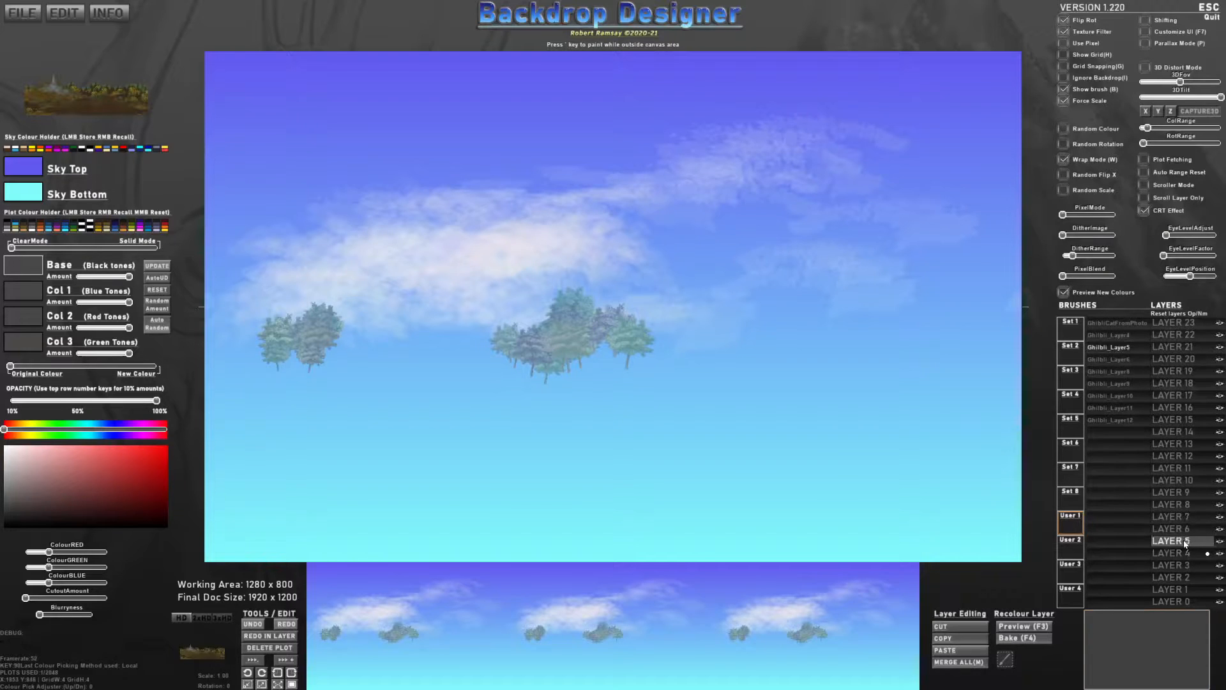
{"action": "left_click", "coordinate": [292, 684]}
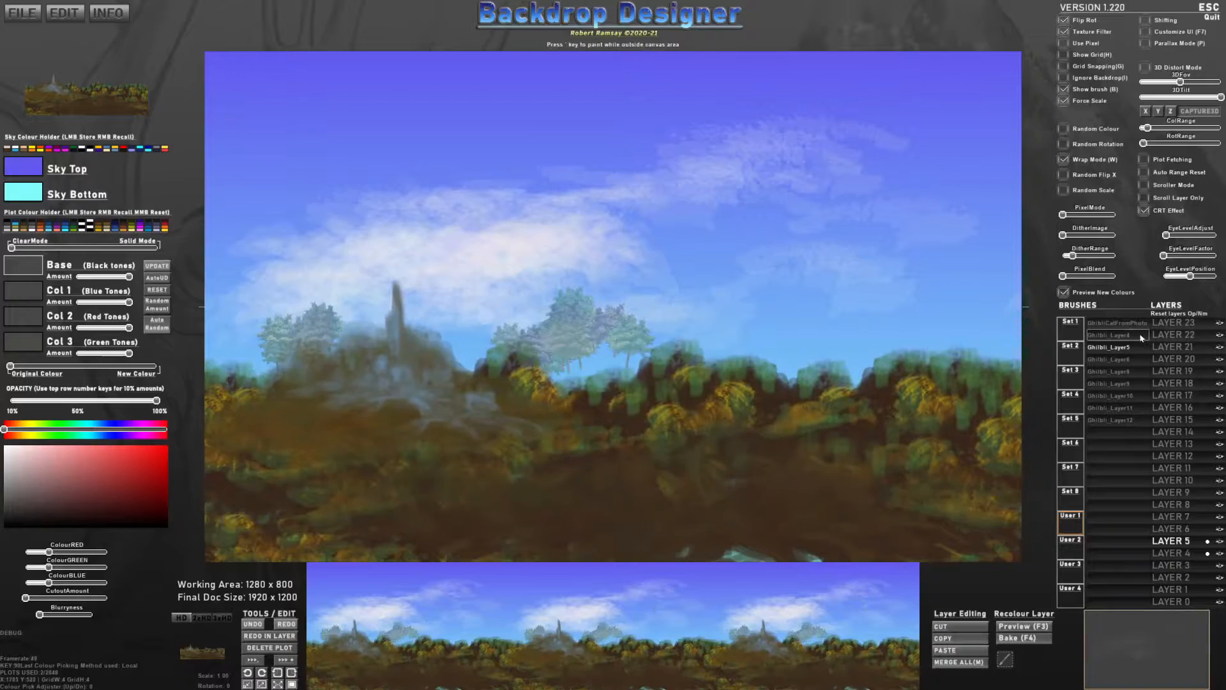
{"action": "left_click", "coordinate": [1132, 357]}
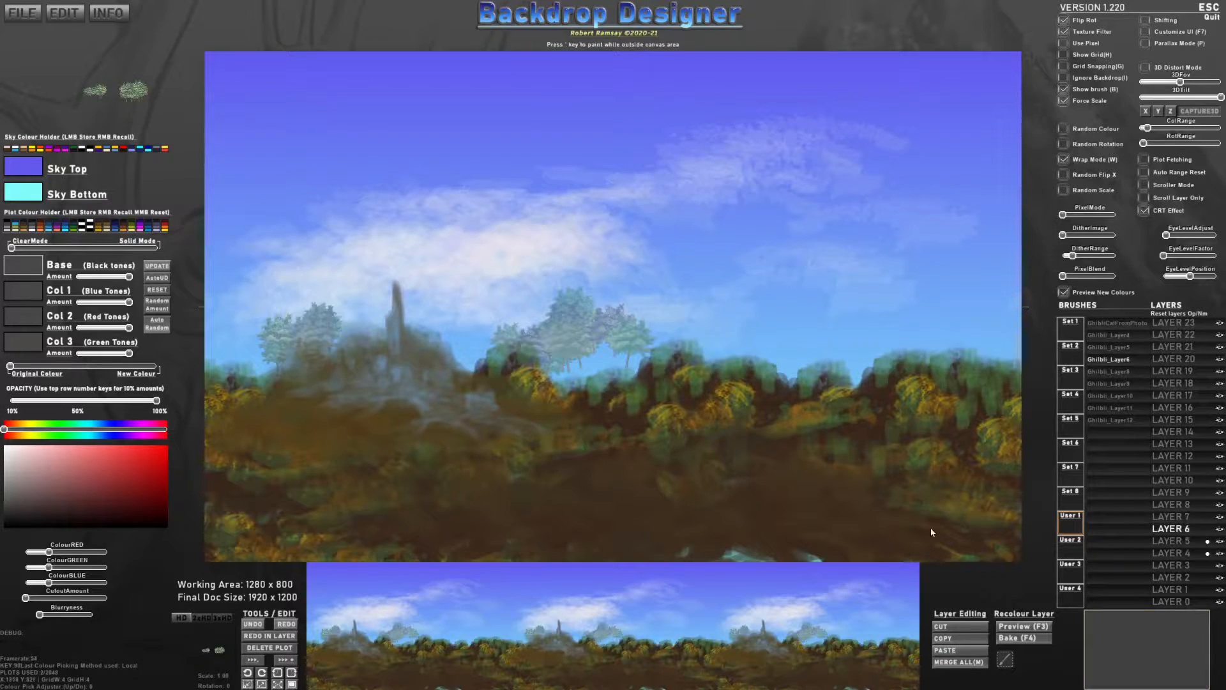
{"action": "left_click", "coordinate": [292, 684]}
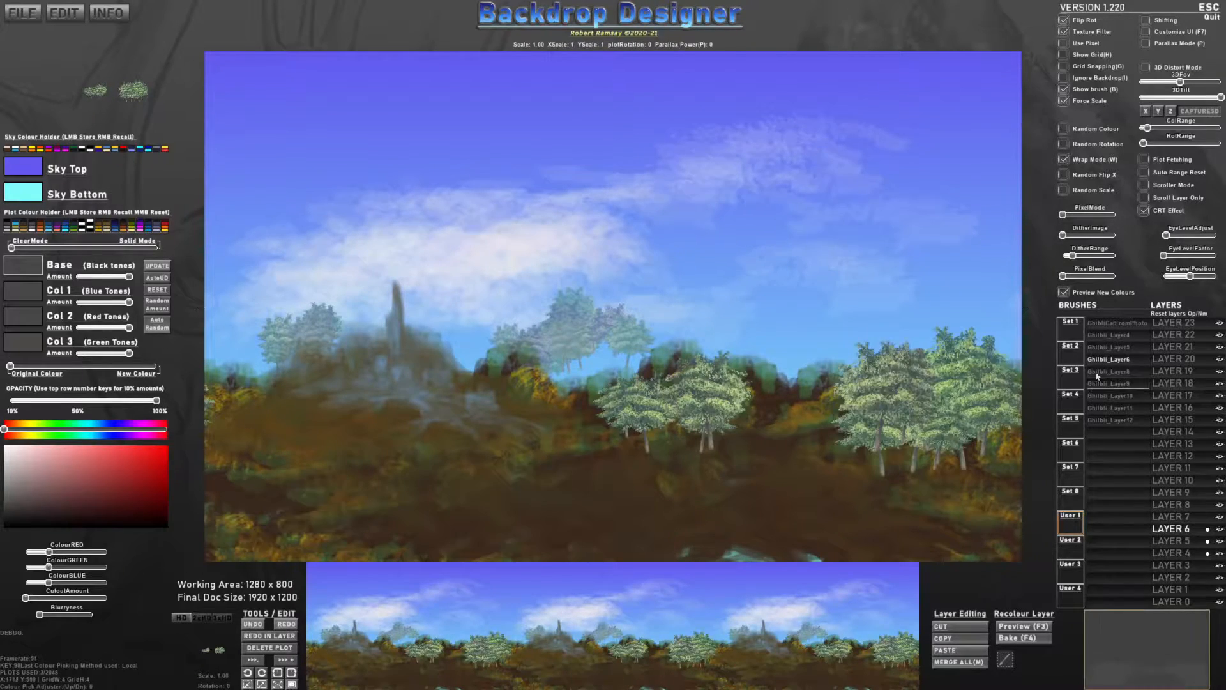
- Place the Ghibli_Layer8 brush on Layer 8 and the Ghibli_Layer9 brush on Layer 9, each covering the canvas
{"action": "left_click", "coordinate": [1118, 371]}
{"action": "left_click", "coordinate": [1170, 504]}
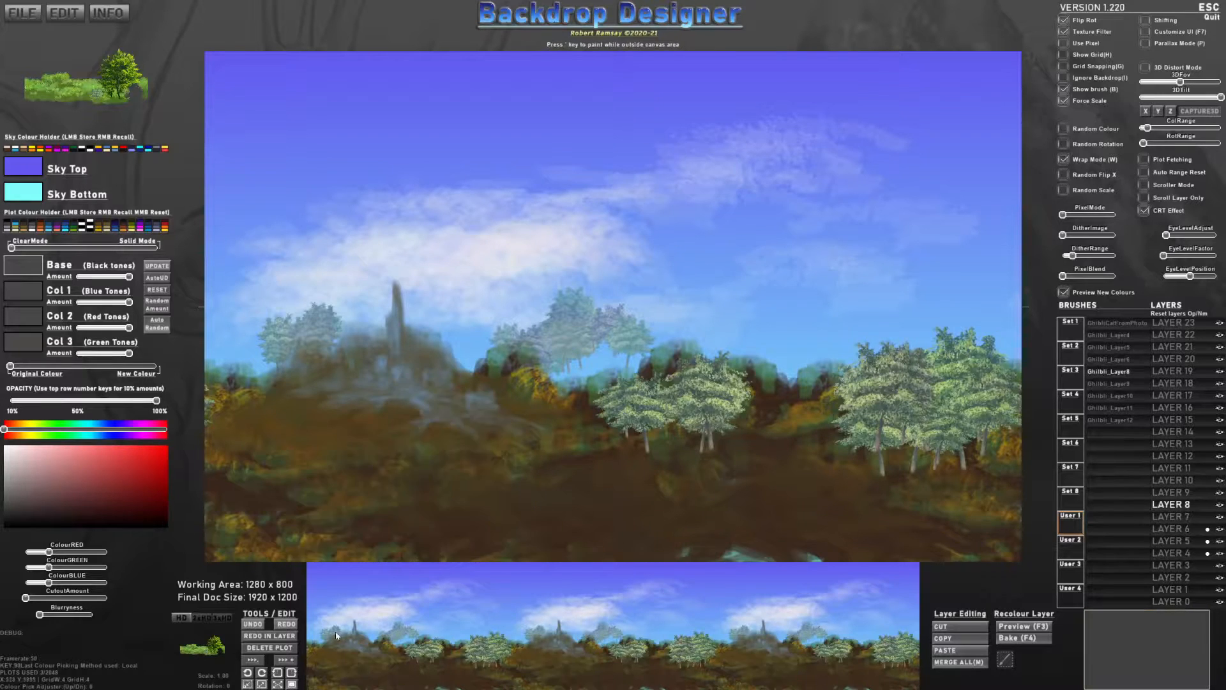
{"action": "left_click", "coordinate": [292, 684]}
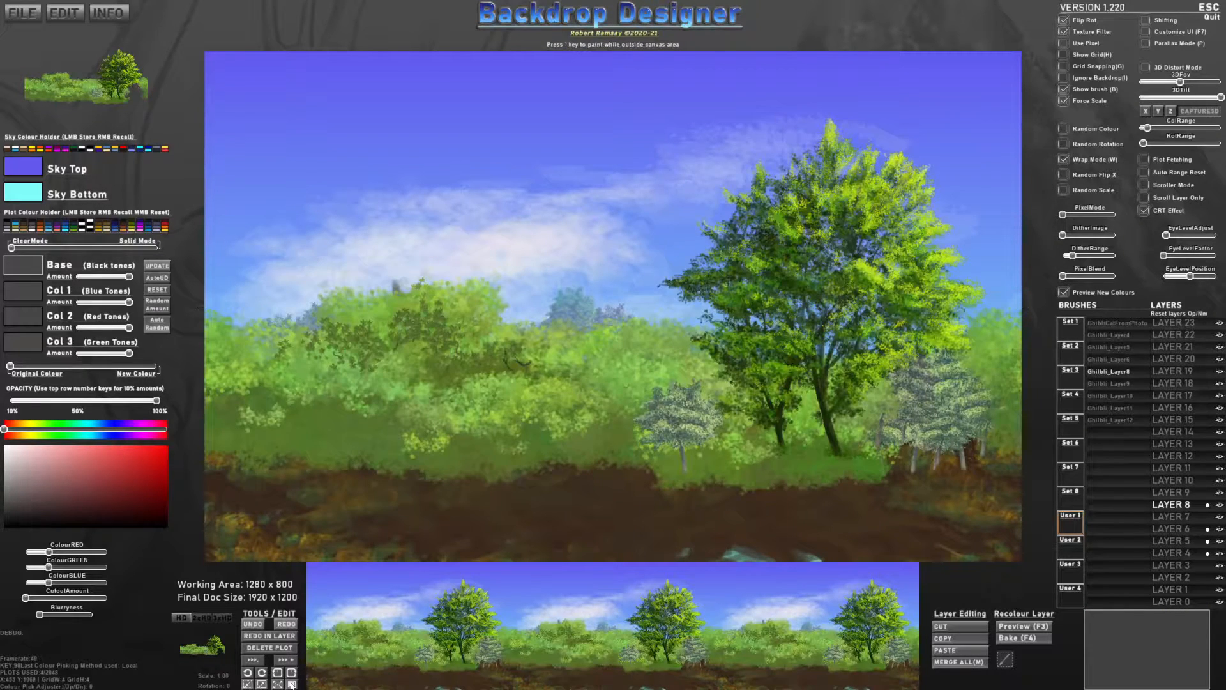
{"action": "left_click", "coordinate": [1129, 384]}
{"action": "left_click", "coordinate": [1191, 490]}
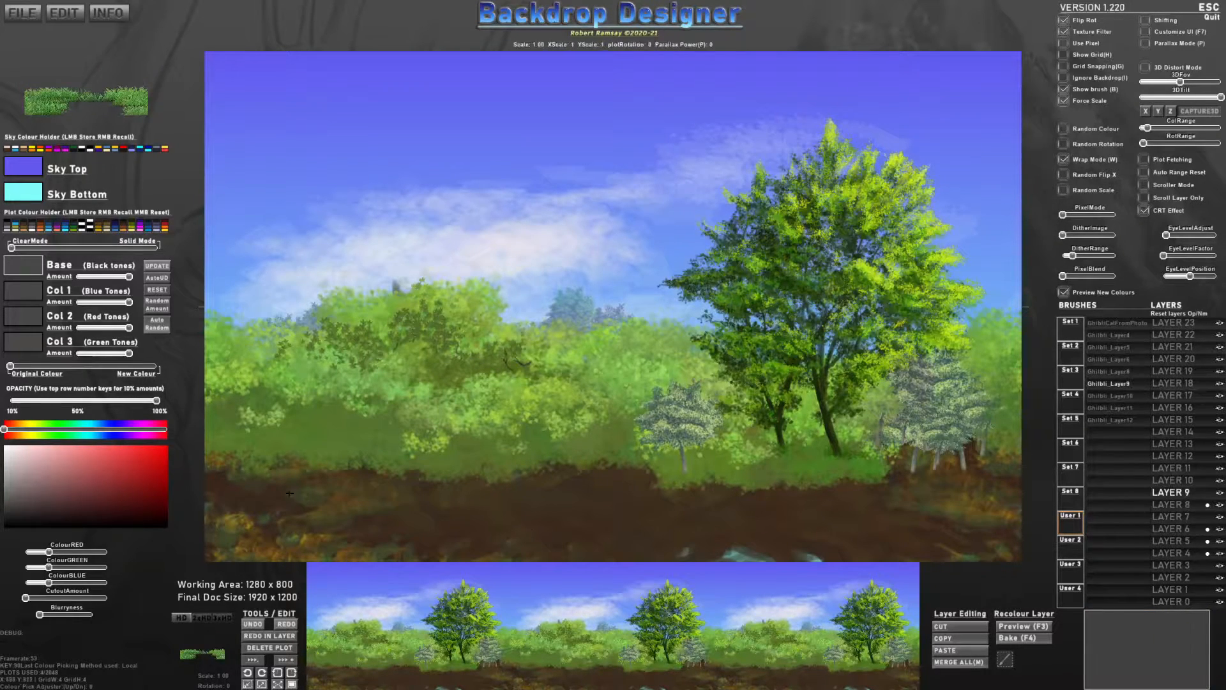
{"action": "left_click", "coordinate": [291, 685]}
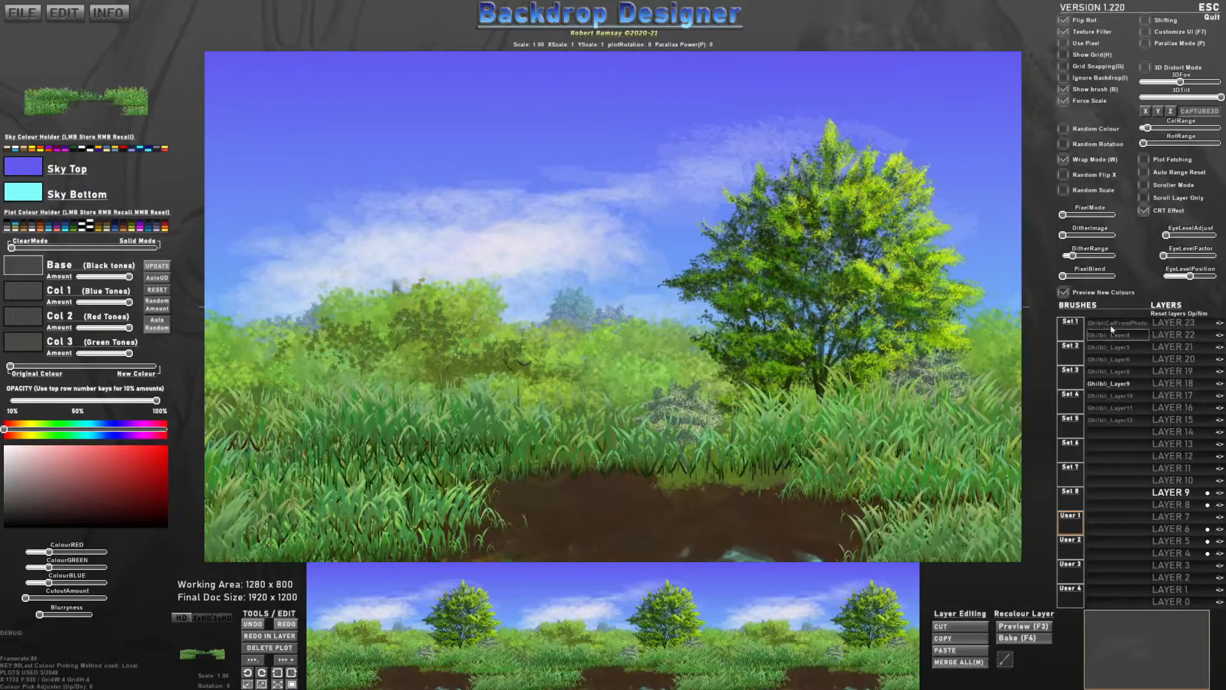
- Place the Ghibli_Layer10 brush on Layer 10 and the Ghibli_Layer11 brush on Layer 11, each covering the canvas
{"action": "left_click", "coordinate": [1140, 395]}
{"action": "left_click", "coordinate": [1173, 480]}
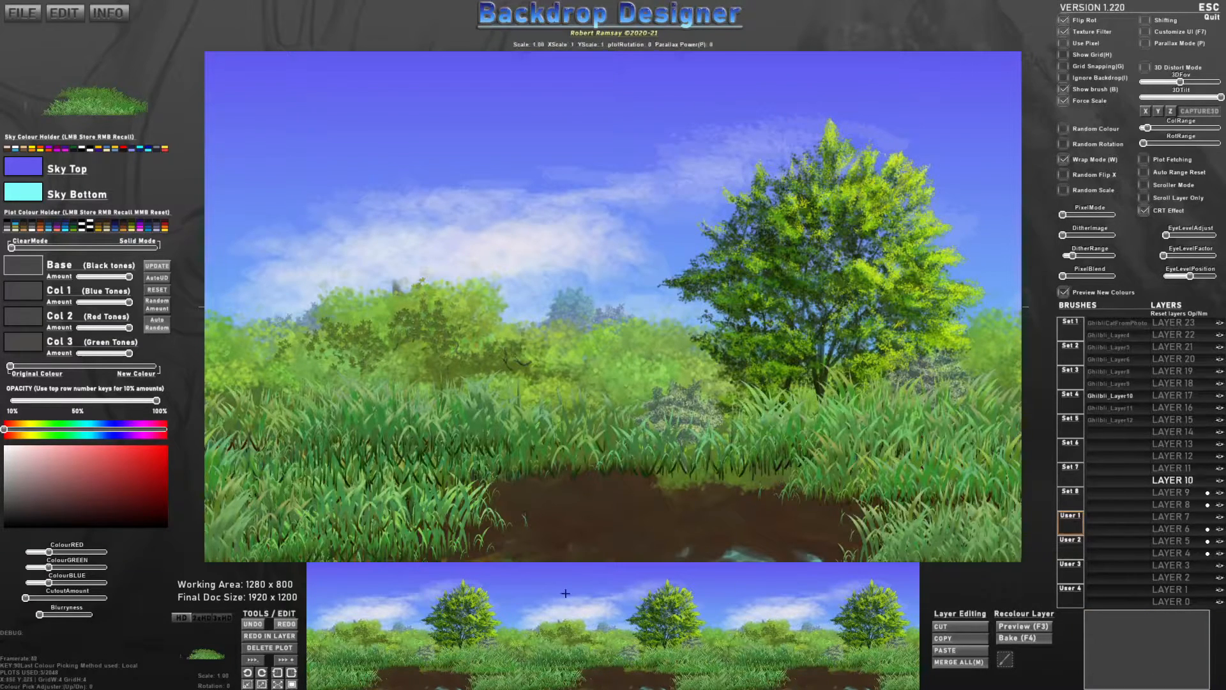
{"action": "left_click", "coordinate": [291, 685]}
{"action": "left_click", "coordinate": [1112, 407]}
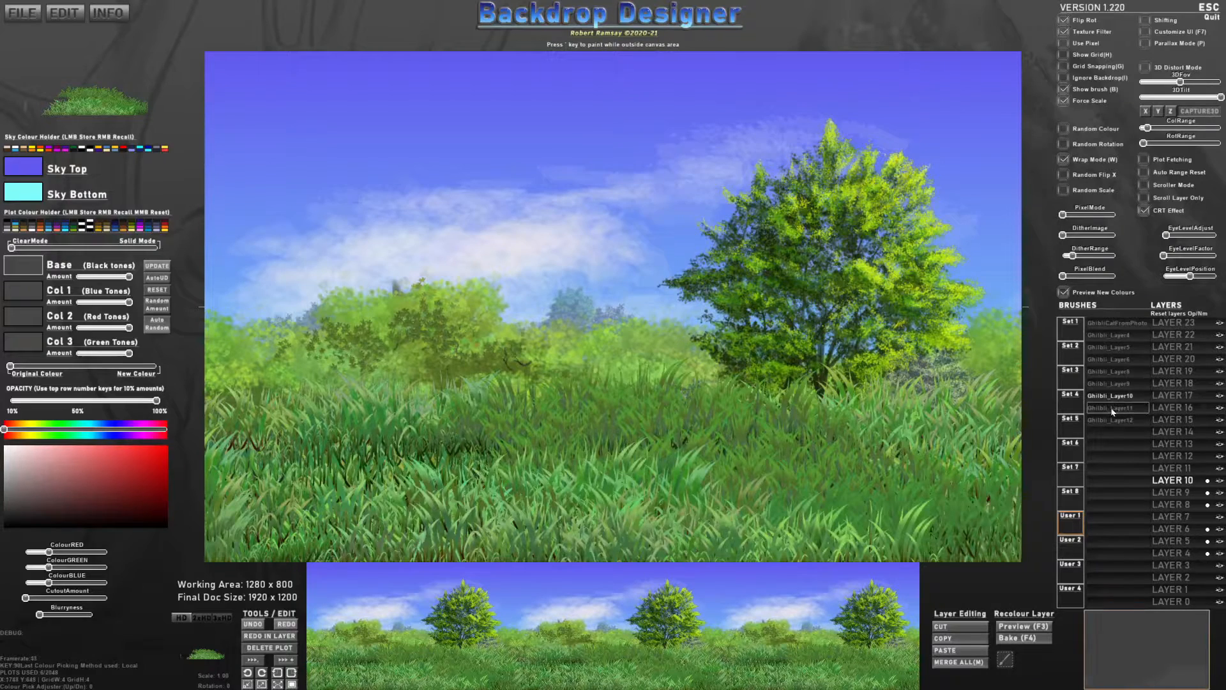
{"action": "left_click", "coordinate": [1173, 468]}
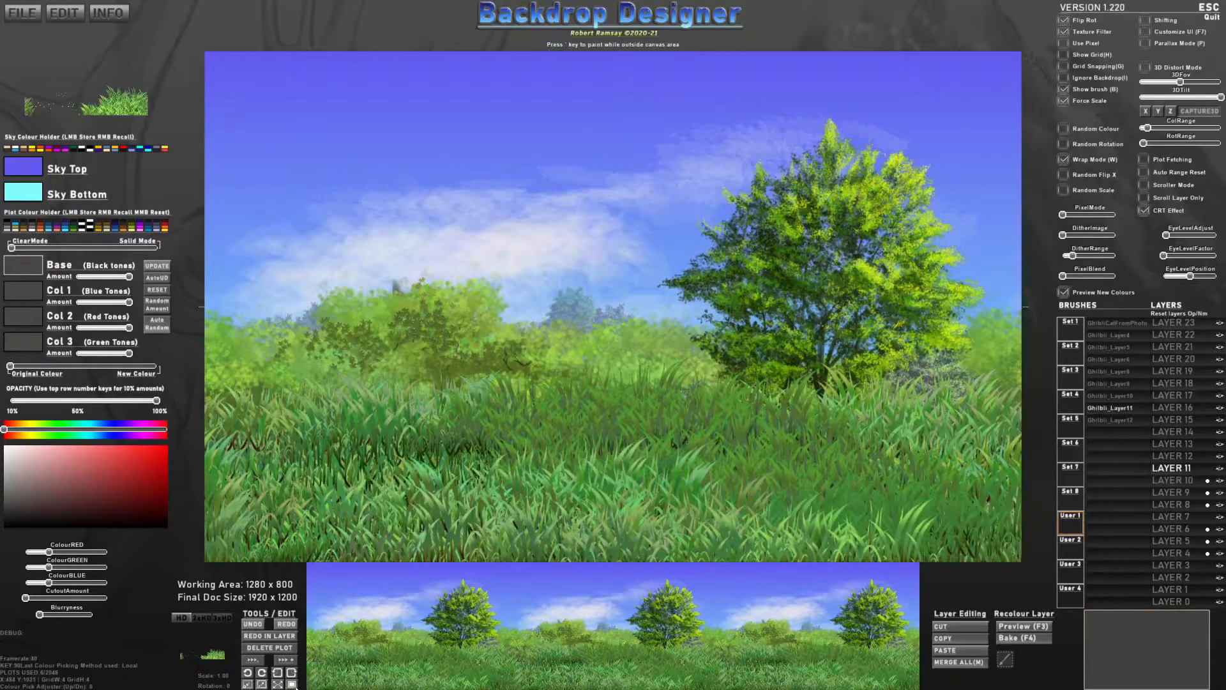
{"action": "left_click", "coordinate": [291, 685]}
- Place the Ghibli_Layer12 foreground grass brush across the canvas on Layer 12
{"action": "left_click", "coordinate": [1112, 419]}
{"action": "left_click", "coordinate": [1179, 458]}
{"action": "left_click", "coordinate": [292, 685]}
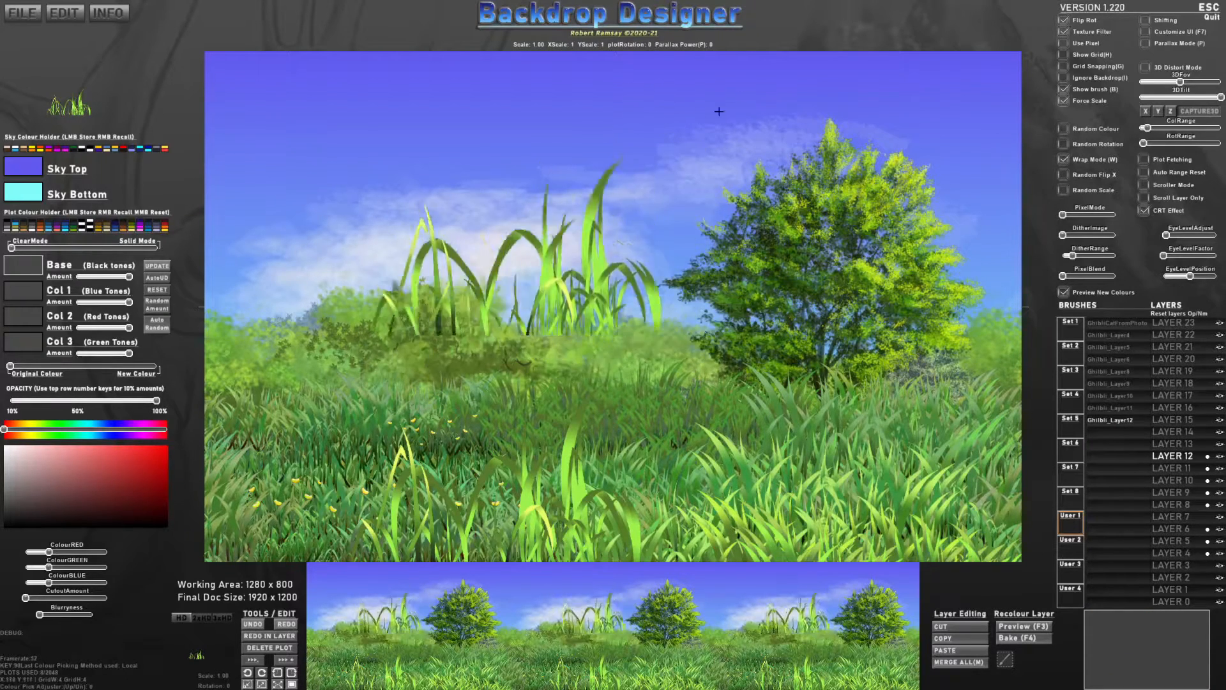
- Switch between the imported grass and tree brushes, ending on Ghibli_Layer8, to preview them over the scene
{"action": "left_click", "coordinate": [1106, 410]}
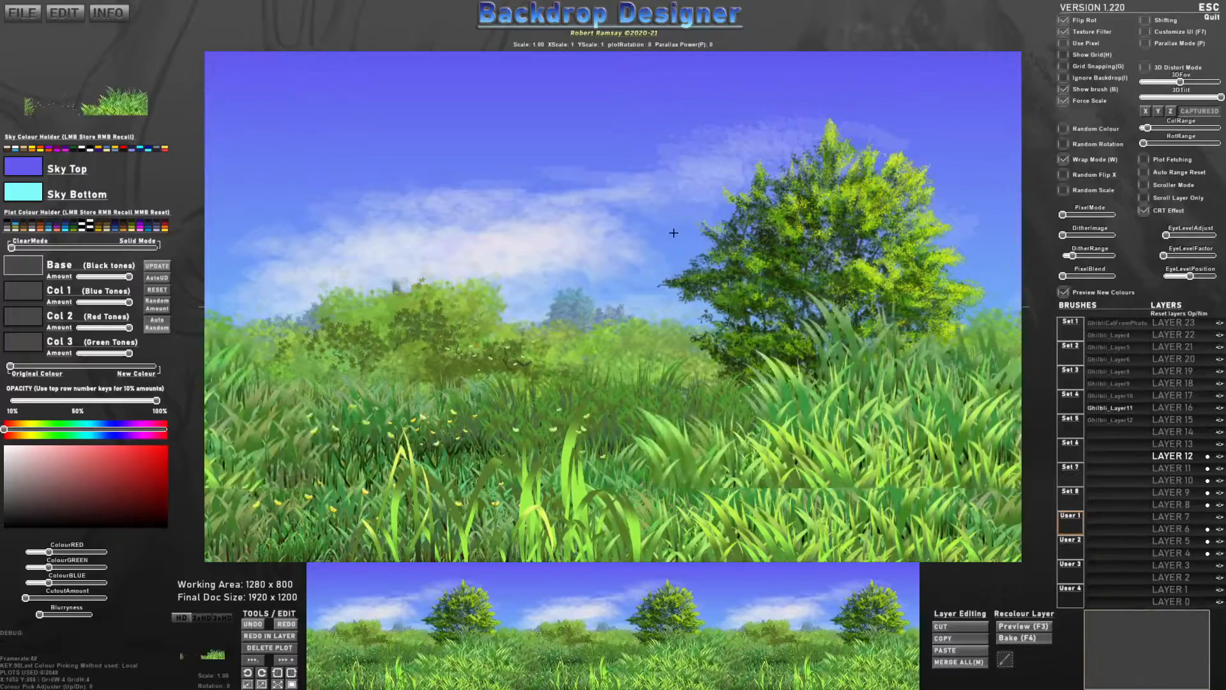
{"action": "left_click", "coordinate": [1123, 397]}
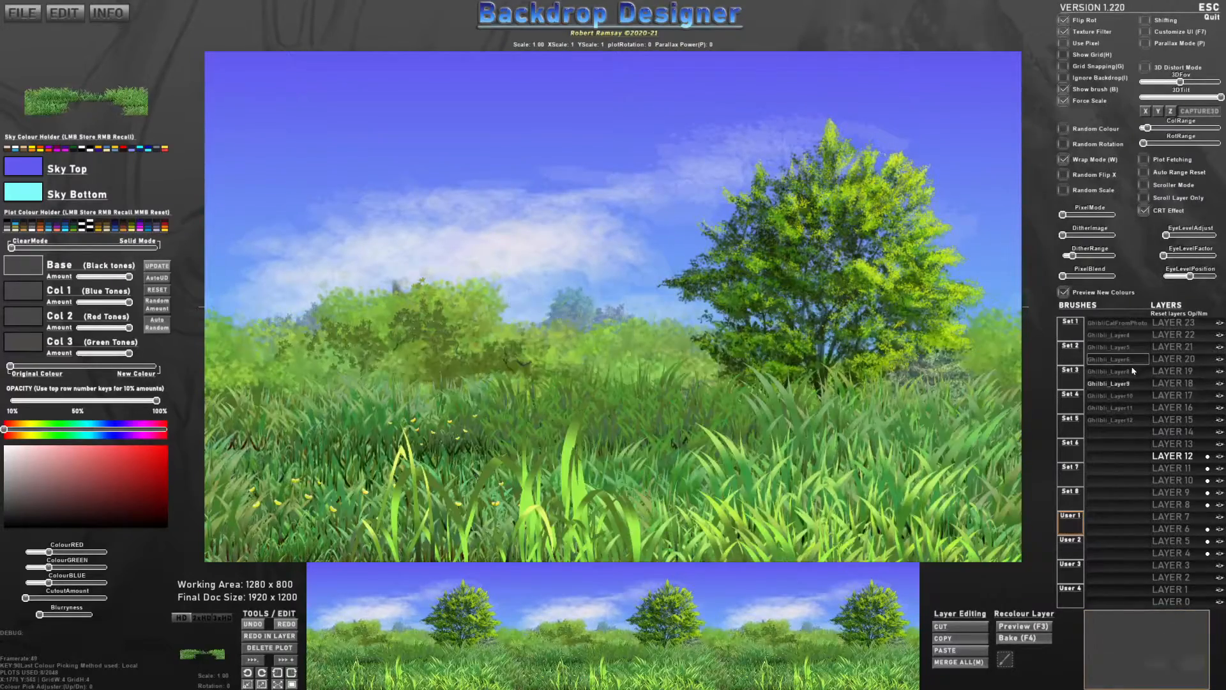
{"action": "left_click", "coordinate": [1109, 371]}
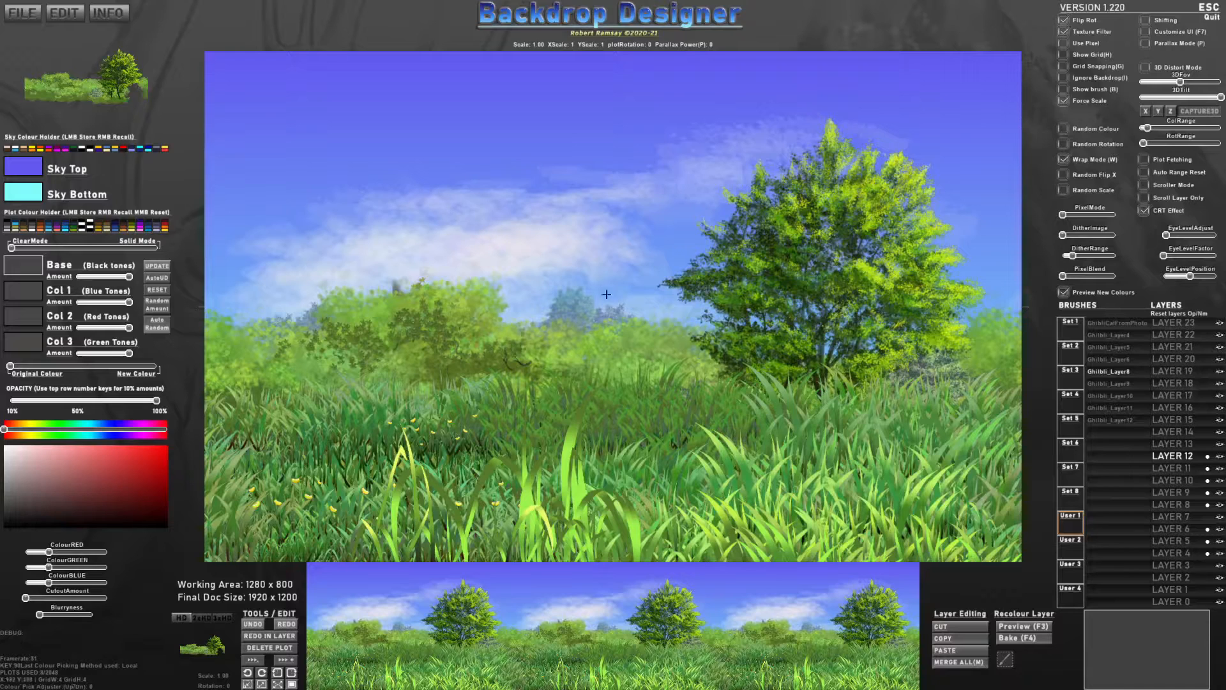
- Turn on Scroller Mode and move the foreground grass from Layer 12 to Layer 19
{"action": "left_click", "coordinate": [1144, 185]}
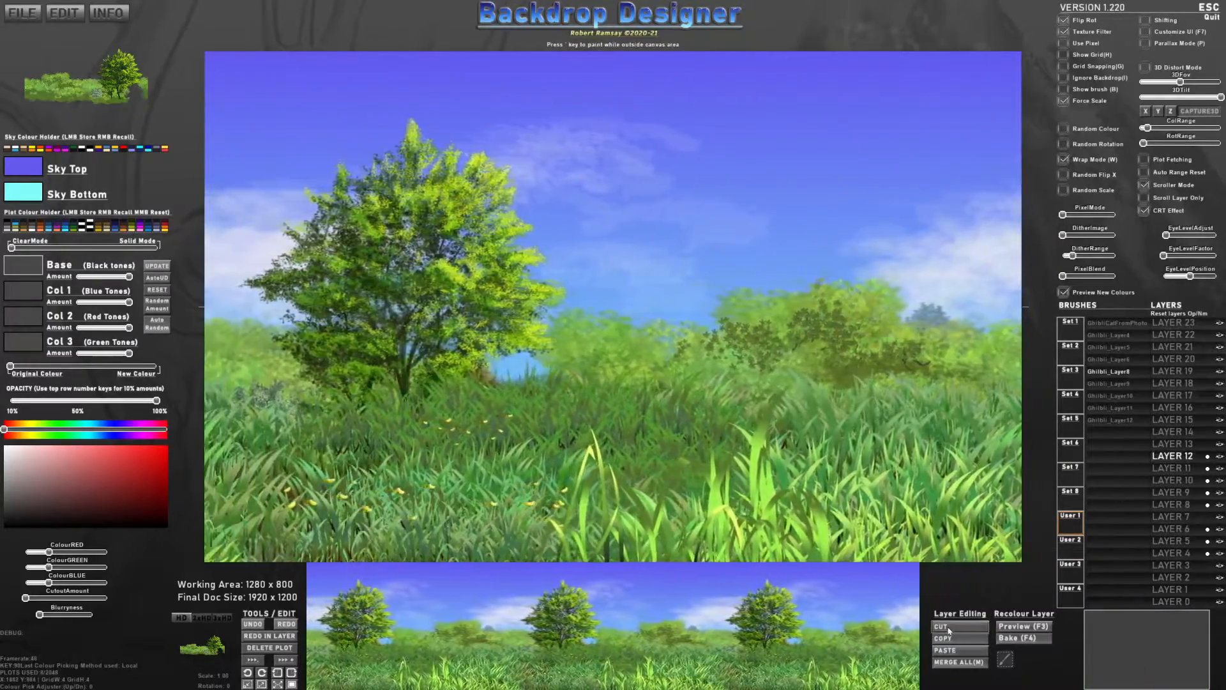
{"action": "left_click", "coordinate": [1173, 371]}
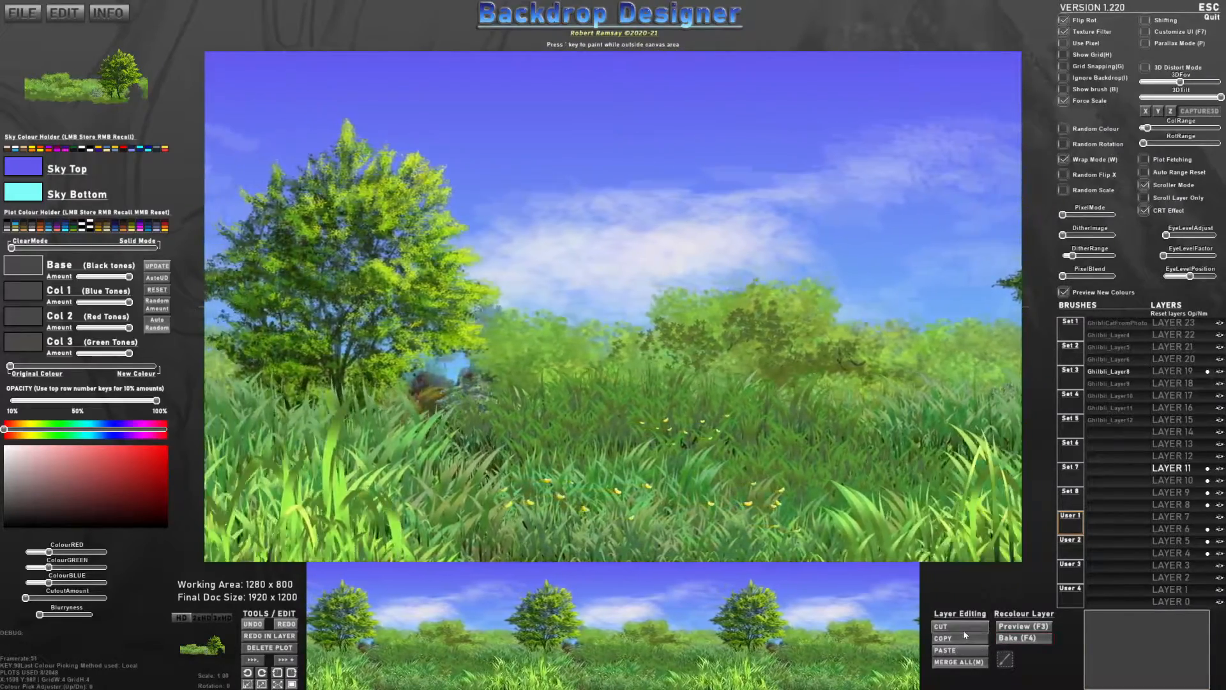
- Move the contents of Layer 11 to Layer 17 and the contents of Layer 10 to Layer 14
{"action": "left_click", "coordinate": [967, 627]}
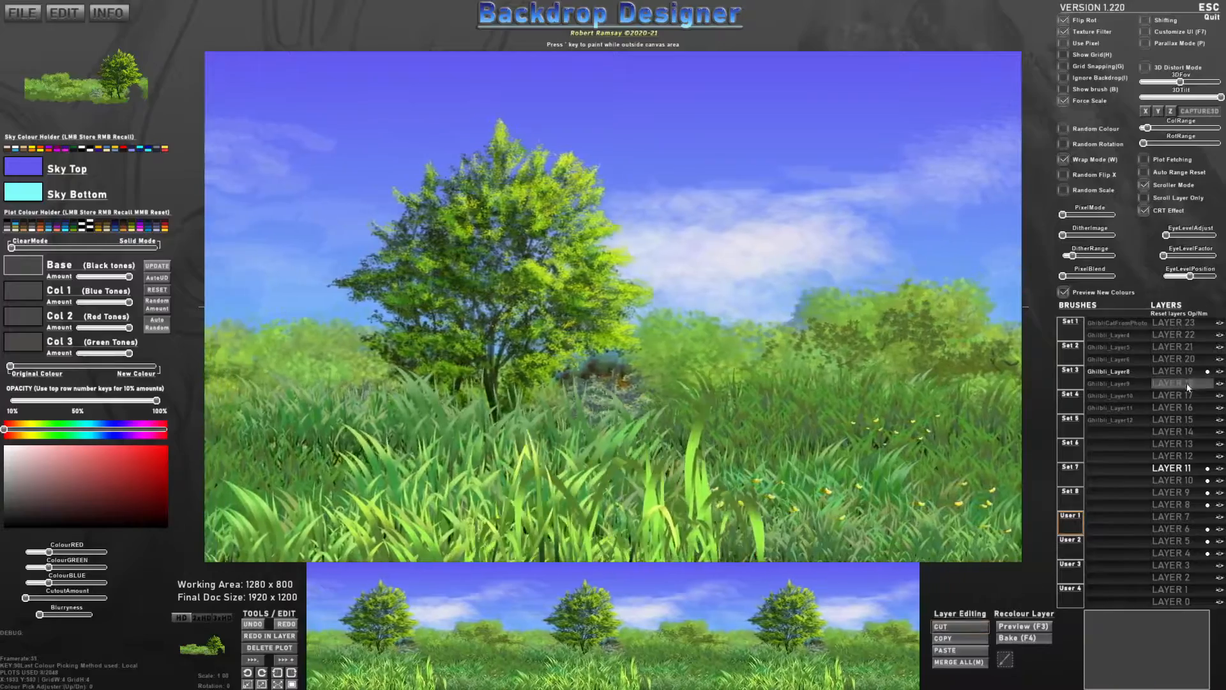
{"action": "left_click", "coordinate": [1186, 395]}
{"action": "left_click", "coordinate": [972, 651]}
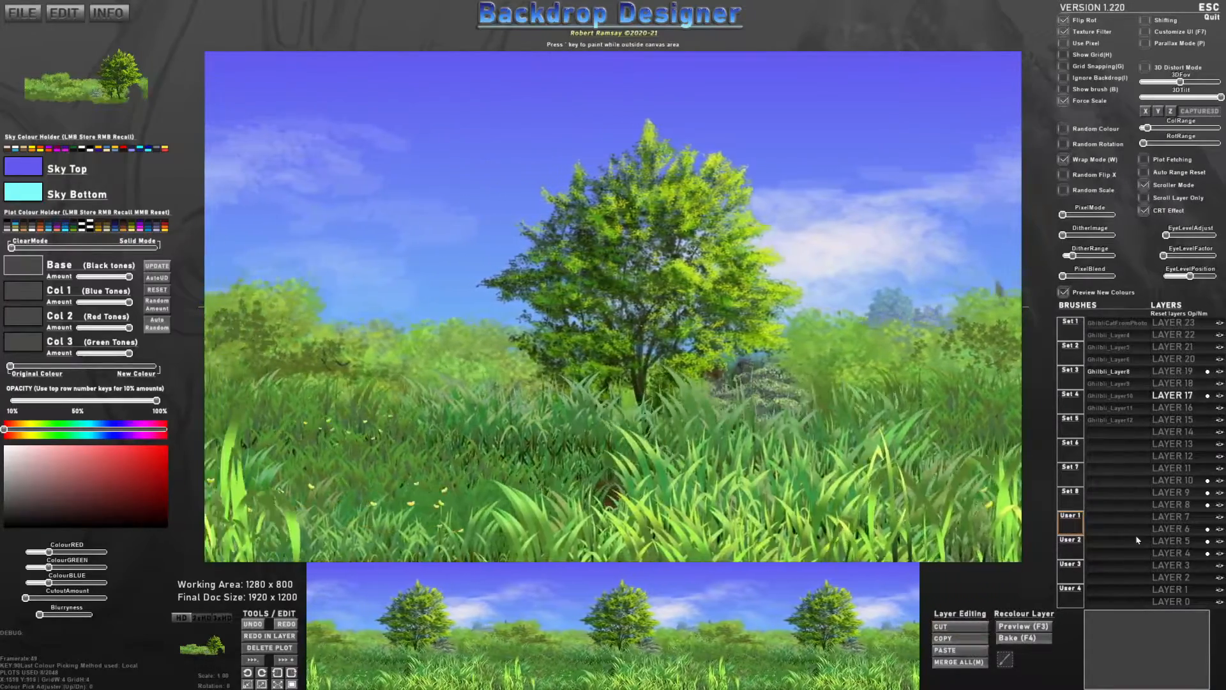
{"action": "left_click", "coordinate": [954, 626]}
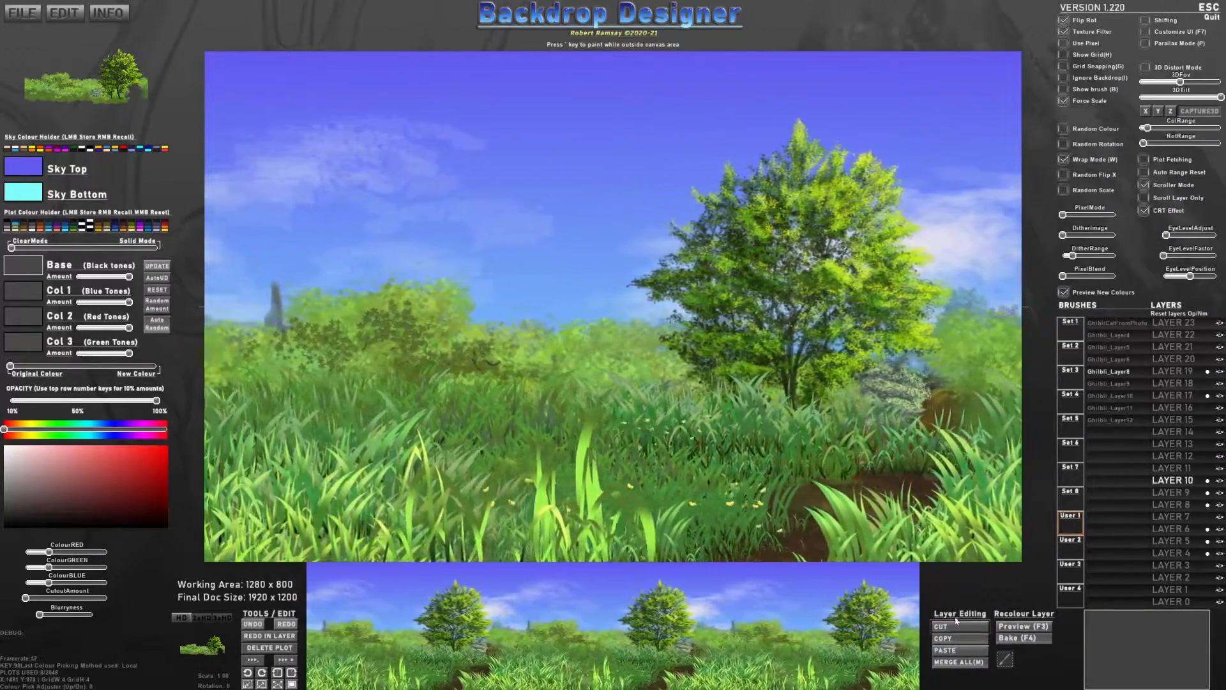
{"action": "left_click", "coordinate": [1175, 432]}
{"action": "left_click", "coordinate": [979, 653]}
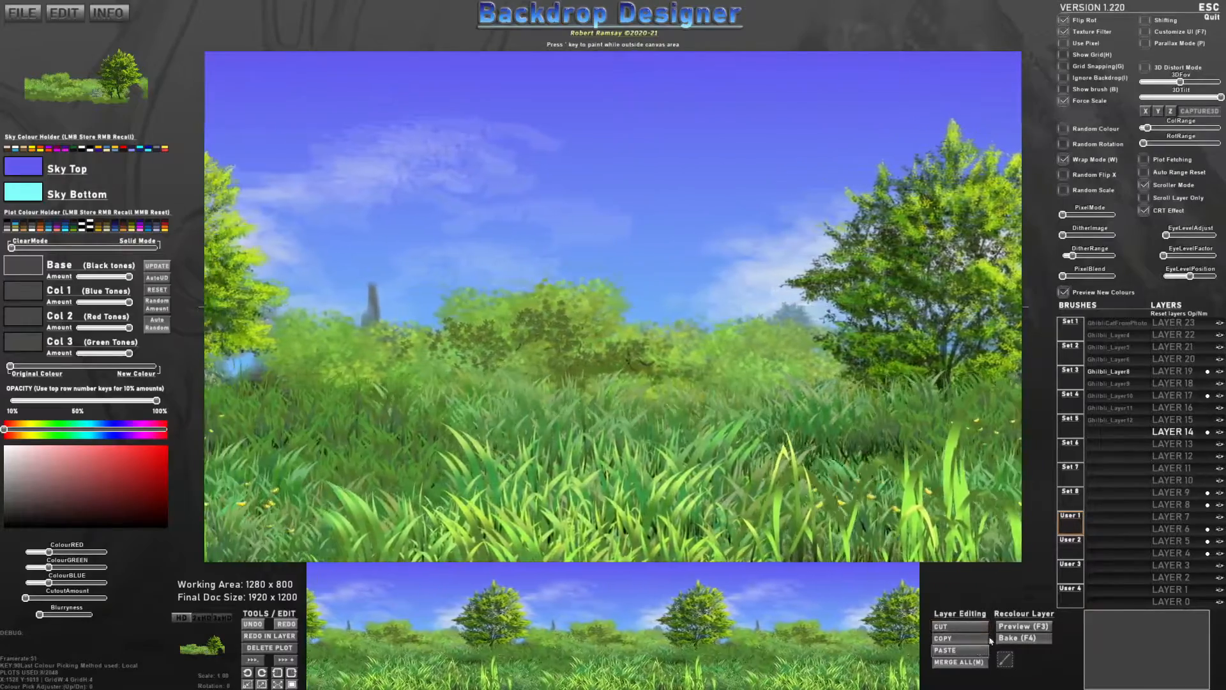
- Cut the contents of Layer 9 and paste them into Layer 11
{"action": "left_click", "coordinate": [1181, 493]}
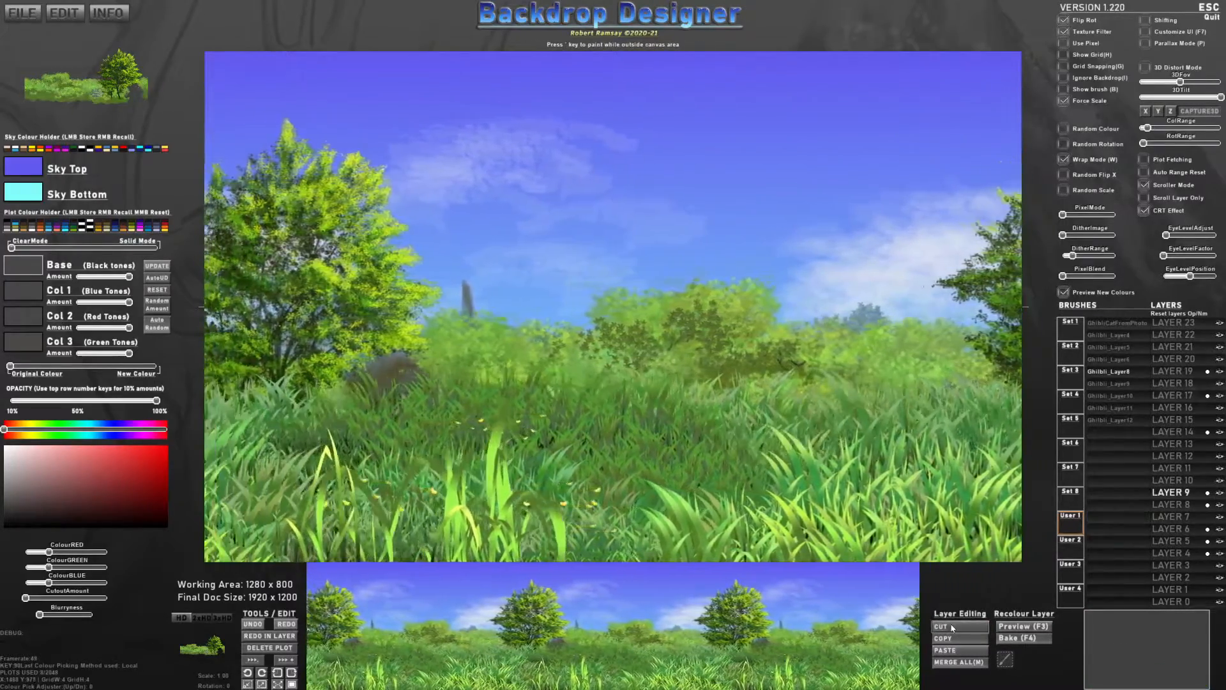
{"action": "left_click", "coordinate": [952, 627]}
{"action": "left_click", "coordinate": [1169, 469]}
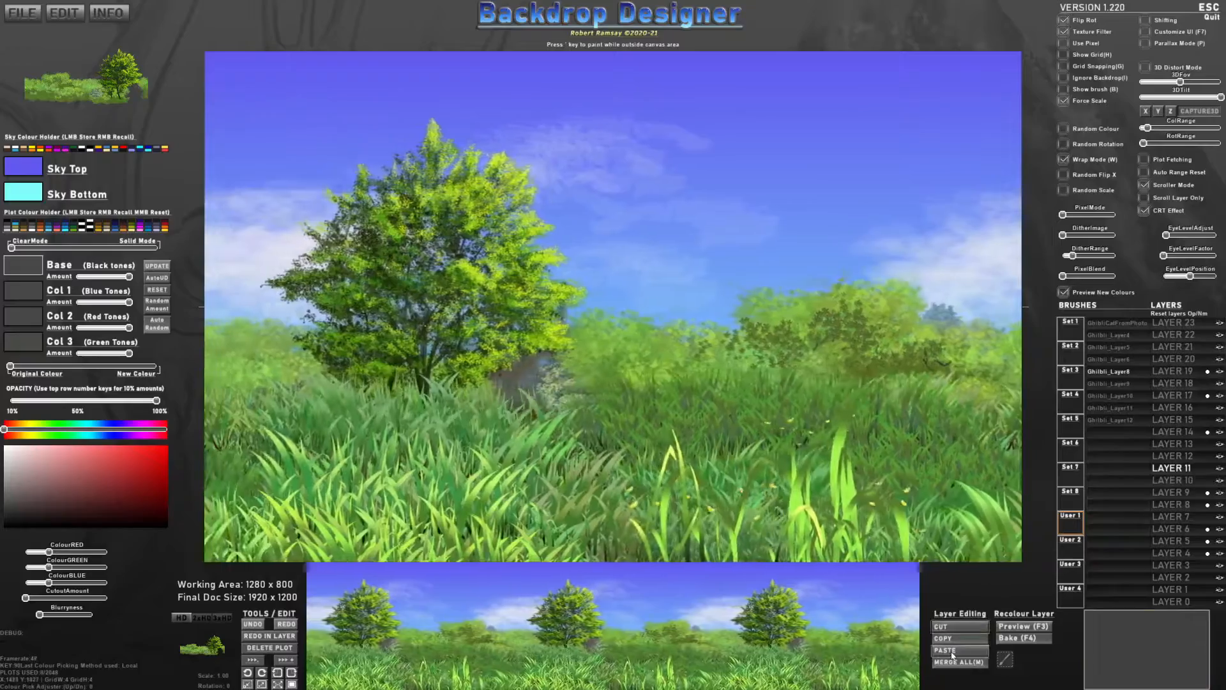
{"action": "left_click", "coordinate": [946, 650]}
- Move the contents of Layer 4 to Layer 0 and the contents of Layer 5 to Layer 3
{"action": "left_click", "coordinate": [1173, 554]}
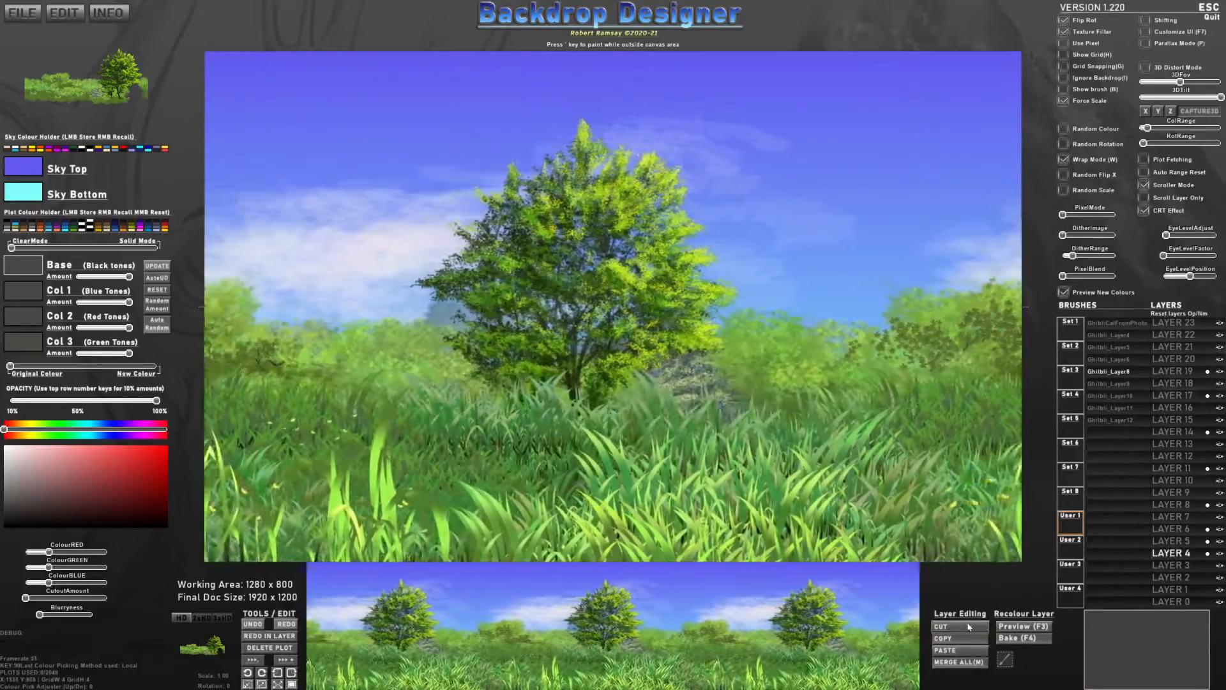
{"action": "left_click", "coordinate": [965, 626]}
{"action": "left_click", "coordinate": [1176, 601]}
{"action": "left_click", "coordinate": [946, 650]}
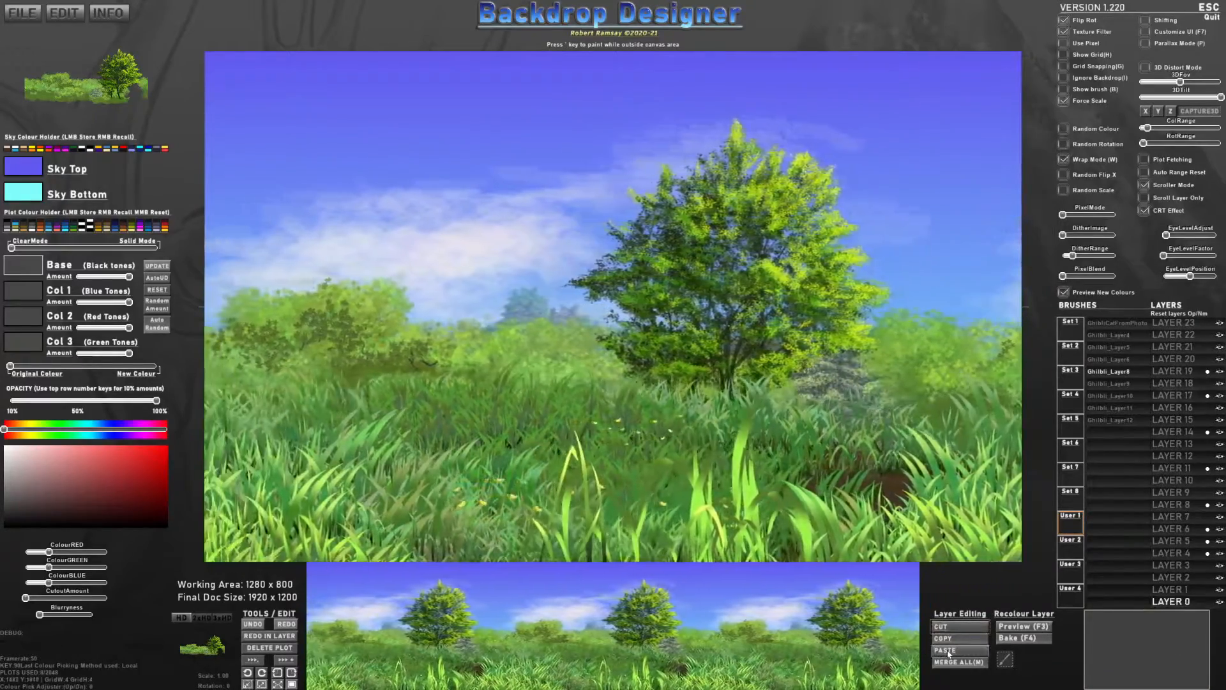
{"action": "left_click", "coordinate": [1171, 541]}
{"action": "left_click", "coordinate": [950, 629]}
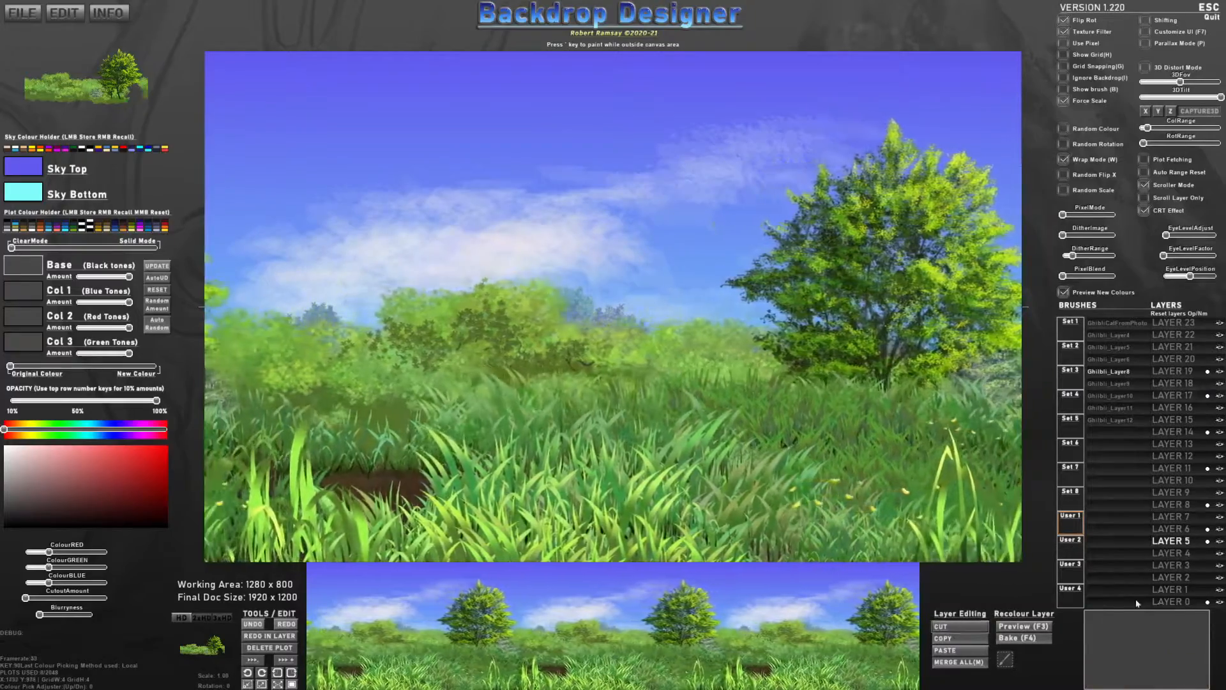
{"action": "left_click", "coordinate": [1175, 565]}
{"action": "left_click", "coordinate": [976, 649]}
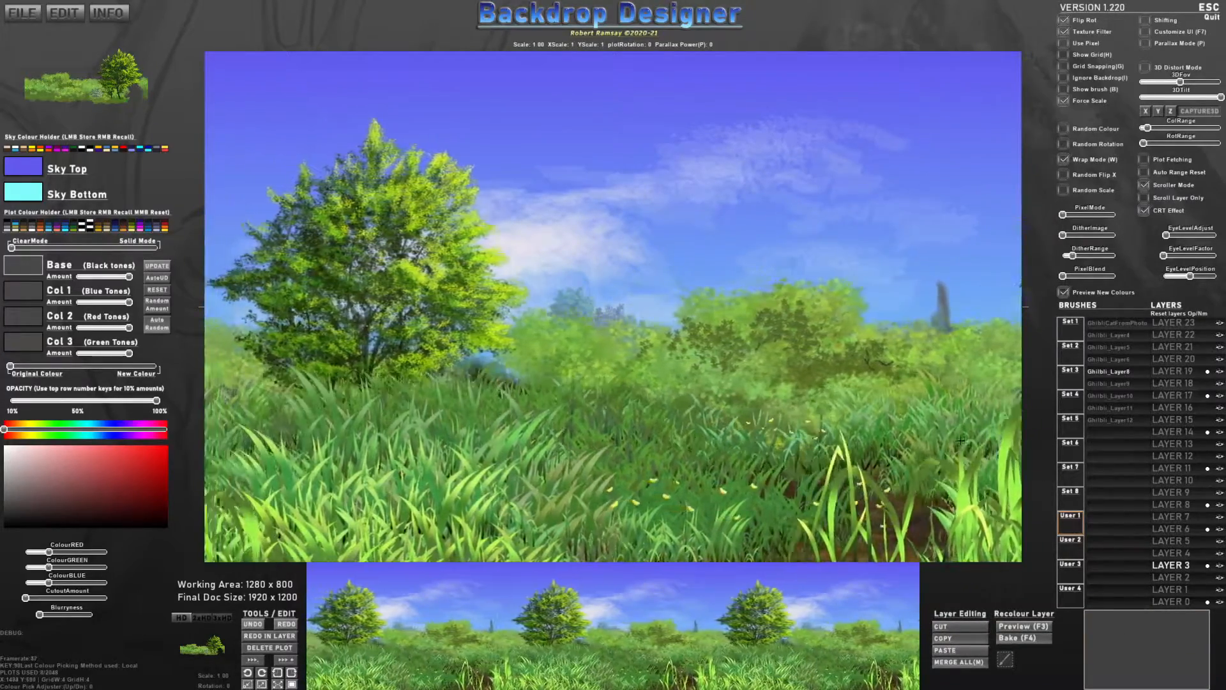
{"action": "mouse_move", "coordinate": [1176, 607]}
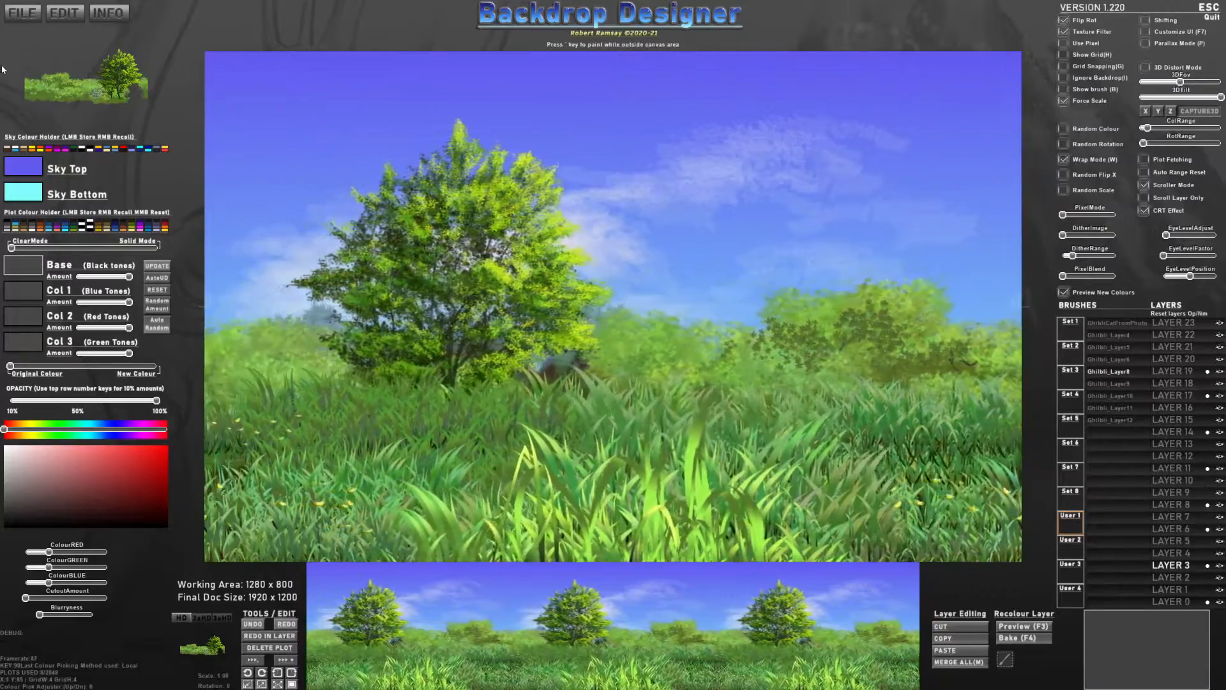
- Set the Sky Top colour to a deeper, more saturated blue
{"action": "left_click", "coordinate": [114, 429]}
{"action": "left_click", "coordinate": [107, 449]}
{"action": "mouse_move", "coordinate": [118, 449]}
{"action": "left_mouse_down"}
{"action": "mouse_move", "coordinate": [136, 475]}
{"action": "mouse_move", "coordinate": [142, 452]}
{"action": "left_mouse_up"}
- Try different Sky Bottom colours, including olive yellow, ending on a bright magenta
{"action": "left_click", "coordinate": [30, 196]}
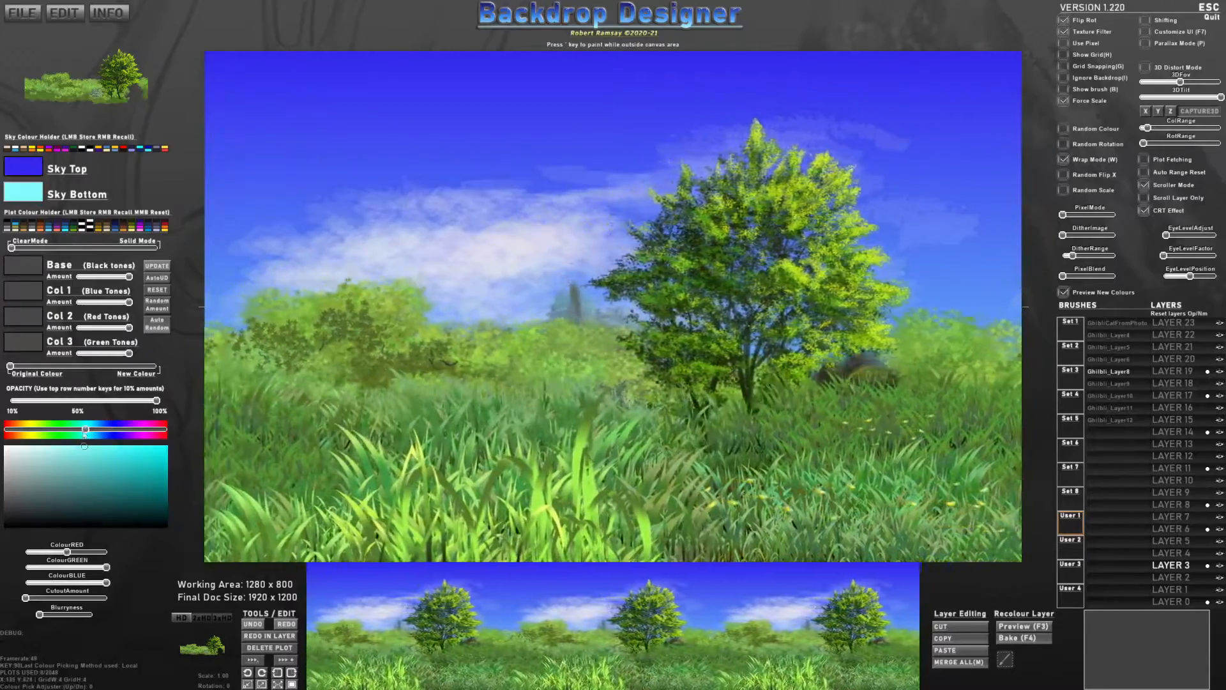
{"action": "left_click", "coordinate": [32, 428]}
{"action": "left_click", "coordinate": [96, 497]}
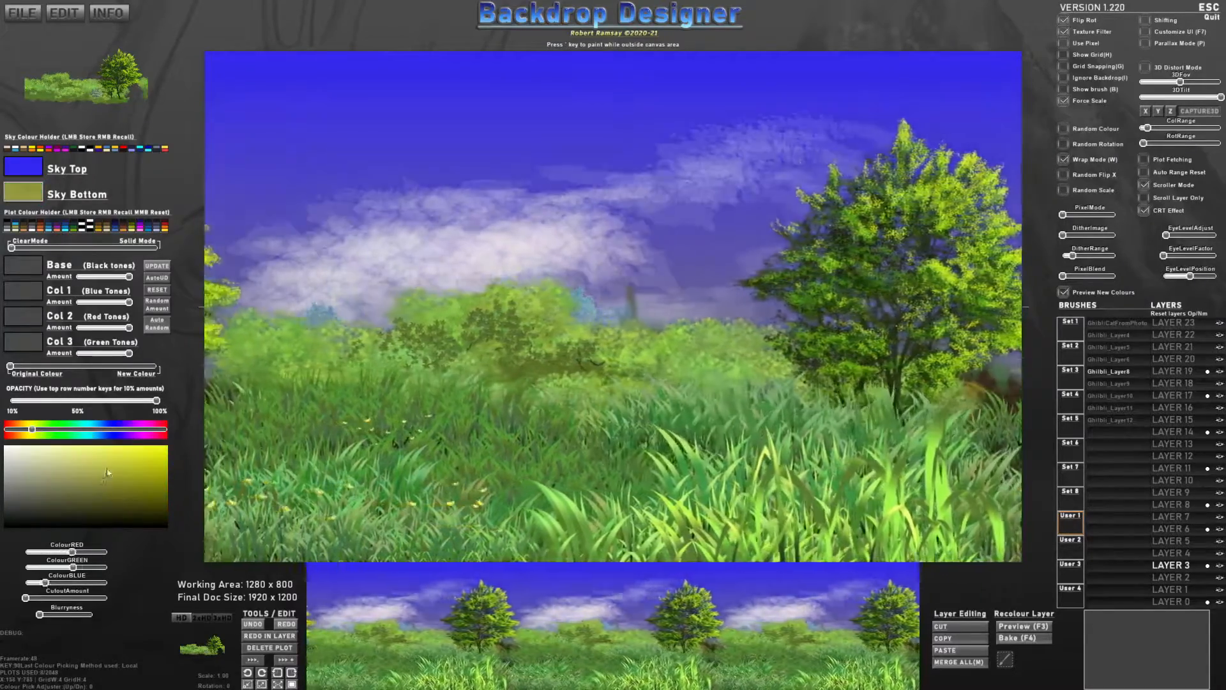
{"action": "left_click", "coordinate": [110, 446]}
{"action": "left_click", "coordinate": [137, 429]}
{"action": "left_click_drag", "start_coordinate": [146, 461], "coordinate": [154, 449]}
- Set the Sky Top colour to a pale peach orange
{"action": "left_click", "coordinate": [30, 169]}
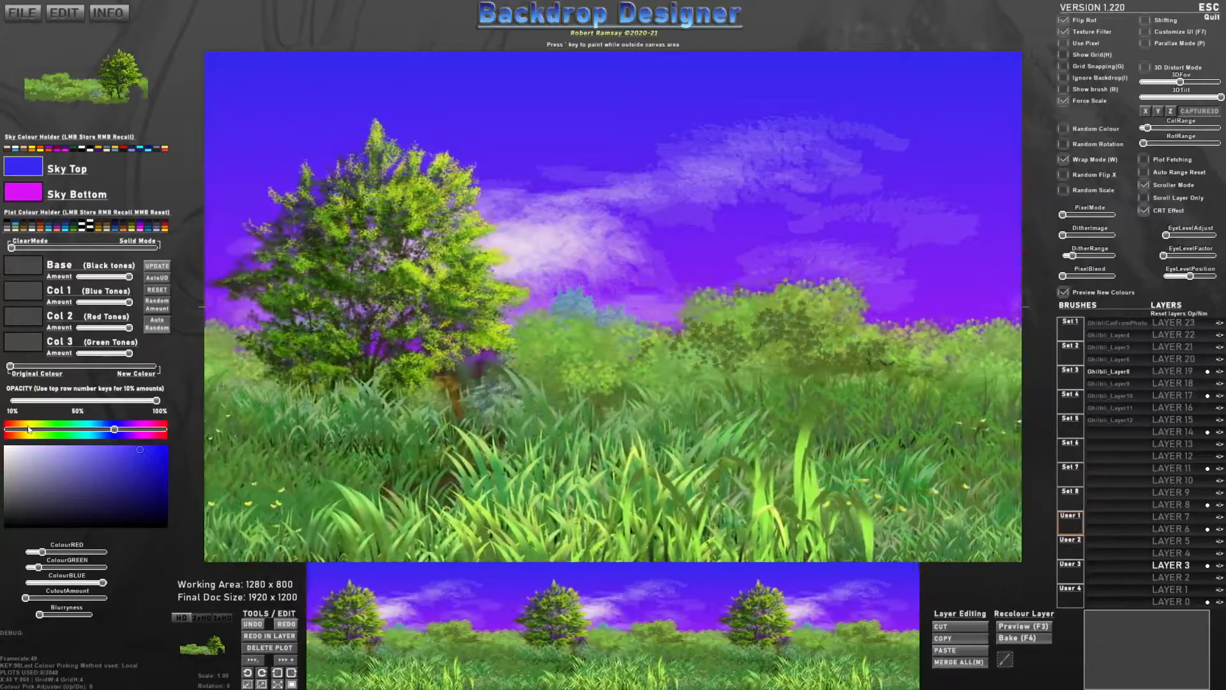
{"action": "left_click", "coordinate": [14, 429]}
{"action": "left_click", "coordinate": [62, 457]}
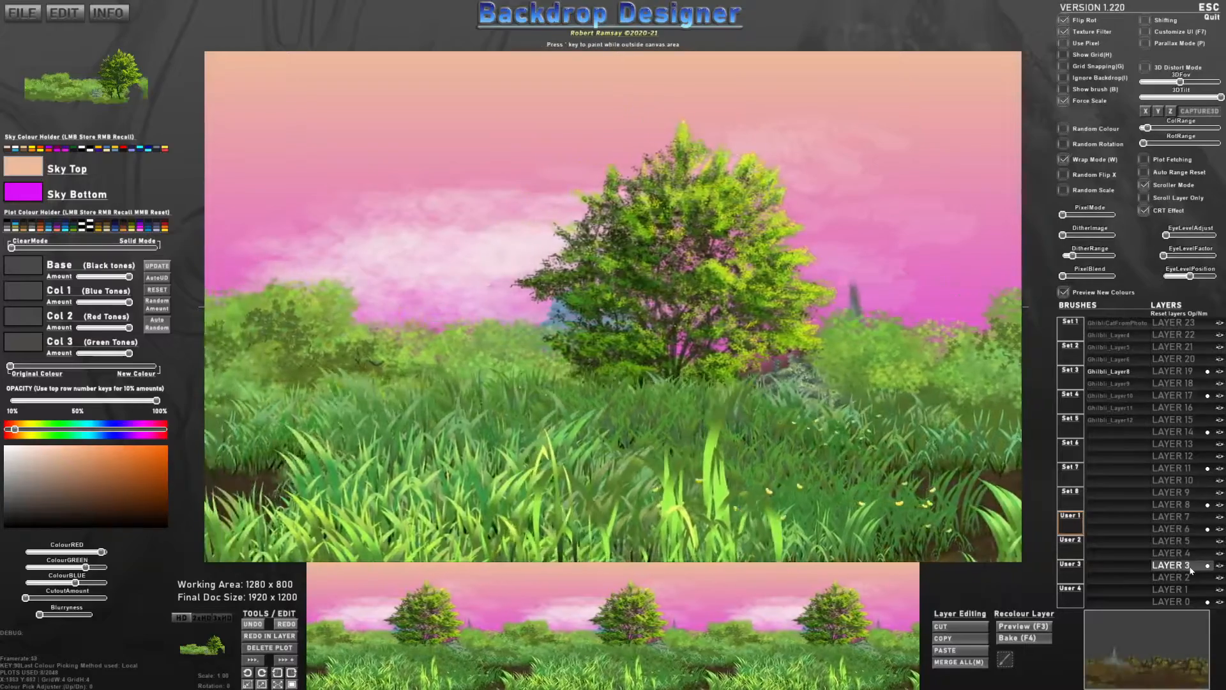
- Preview a recolour of Layer 8 at full New Colour and recall stored palettes to give the trees autumn tones
{"action": "left_click", "coordinate": [1181, 504]}
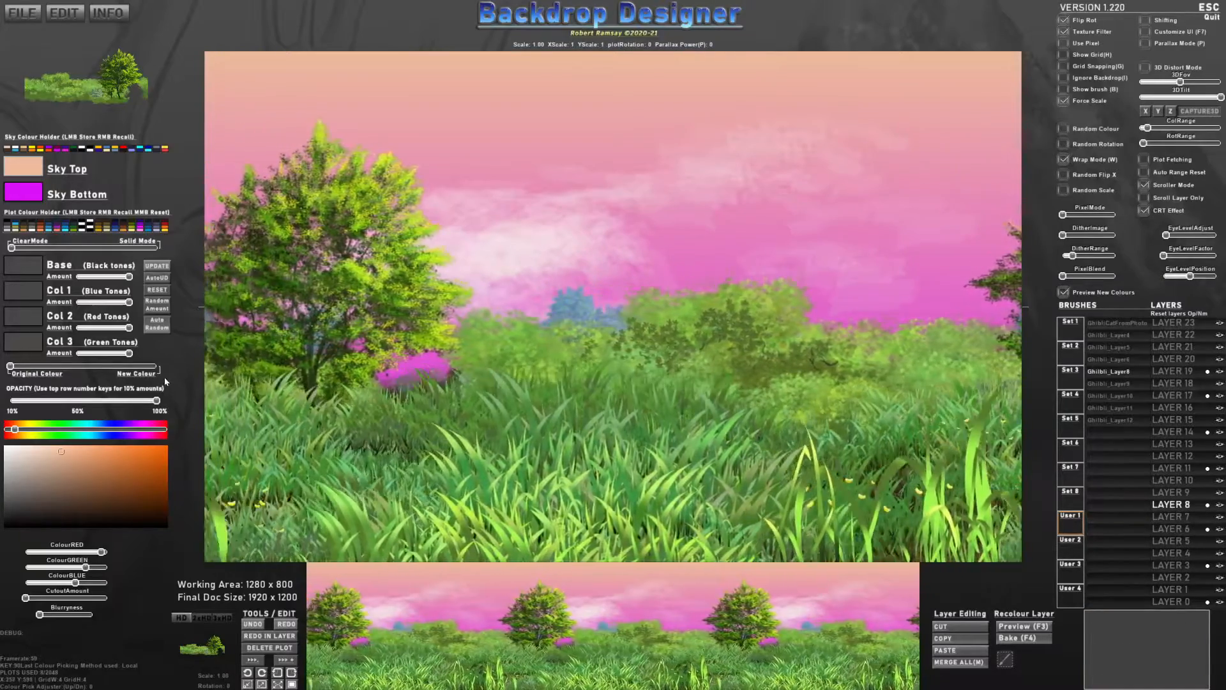
{"action": "left_click", "coordinate": [1026, 627]}
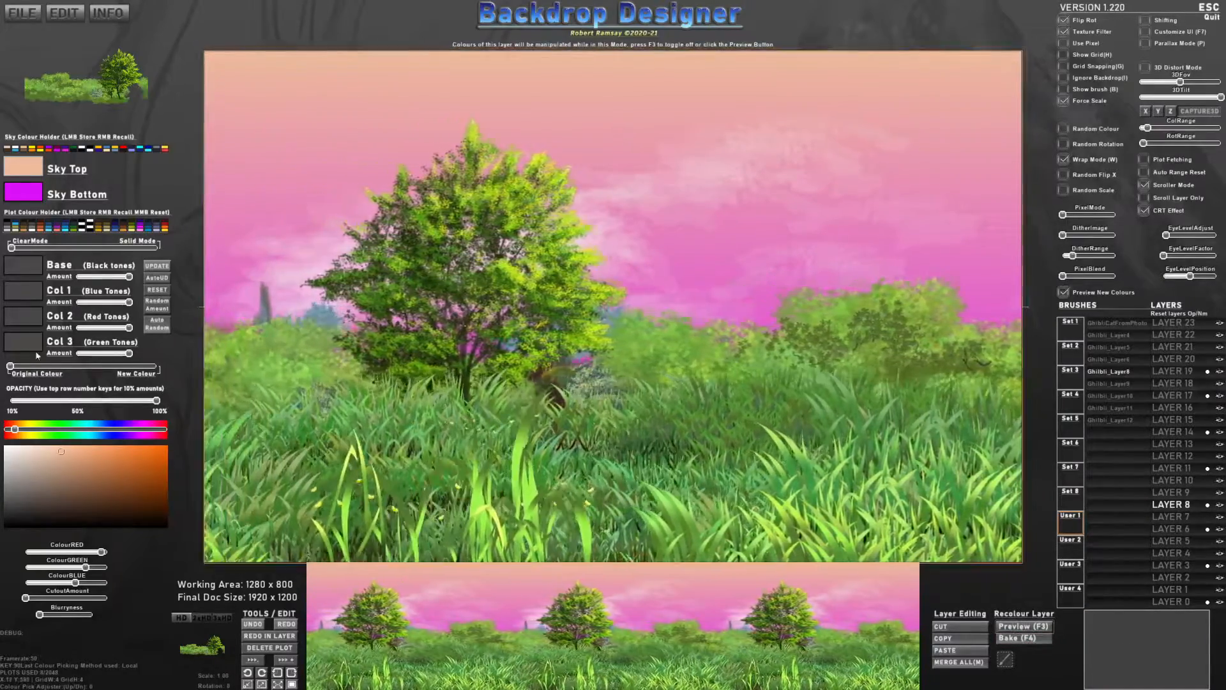
{"action": "left_click_drag", "start_coordinate": [10, 366], "coordinate": [120, 367]}
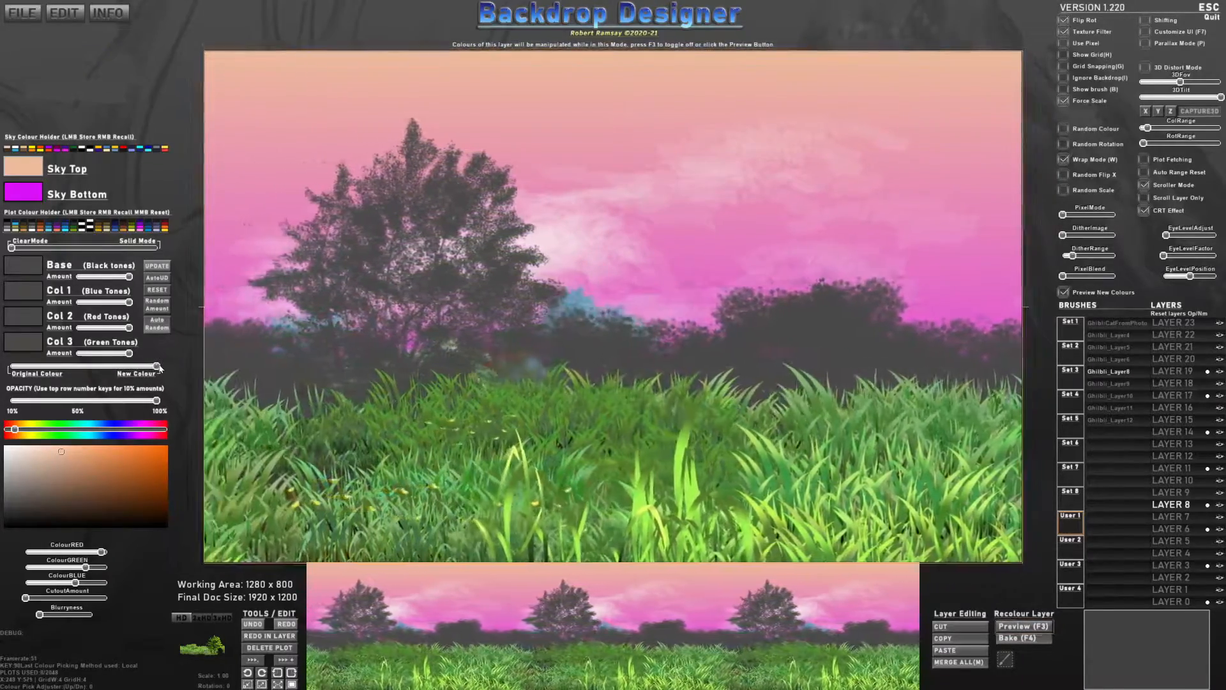
{"action": "right_click", "coordinate": [133, 231]}
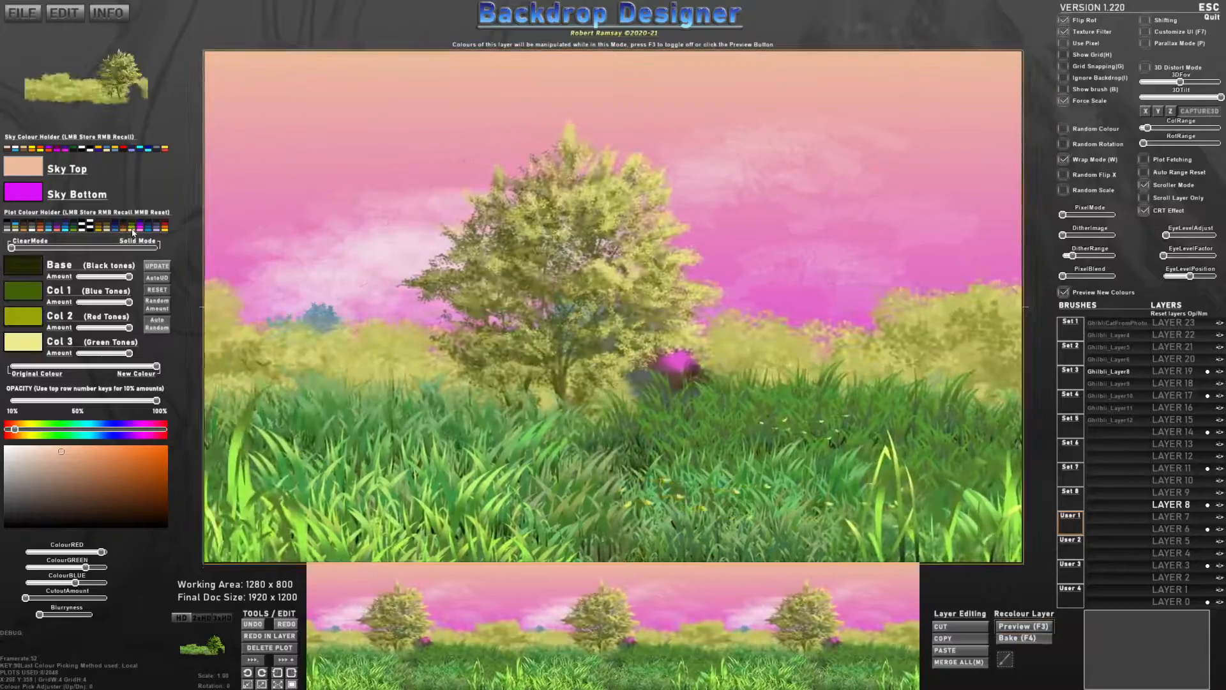
{"action": "right_click", "coordinate": [126, 230]}
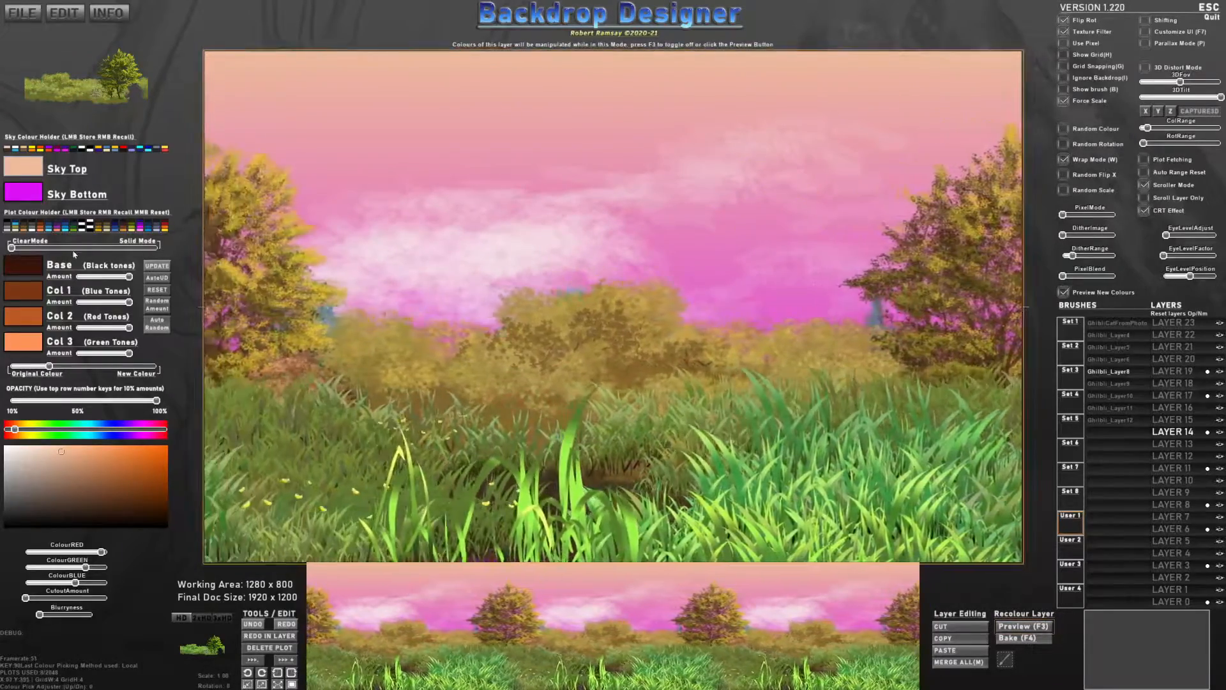
- Try a black-and-white palette on Layer 14 and recolour the Layer 17 grass with the inverse palette, blended close to Original Colour
{"action": "right_click", "coordinate": [93, 230]}
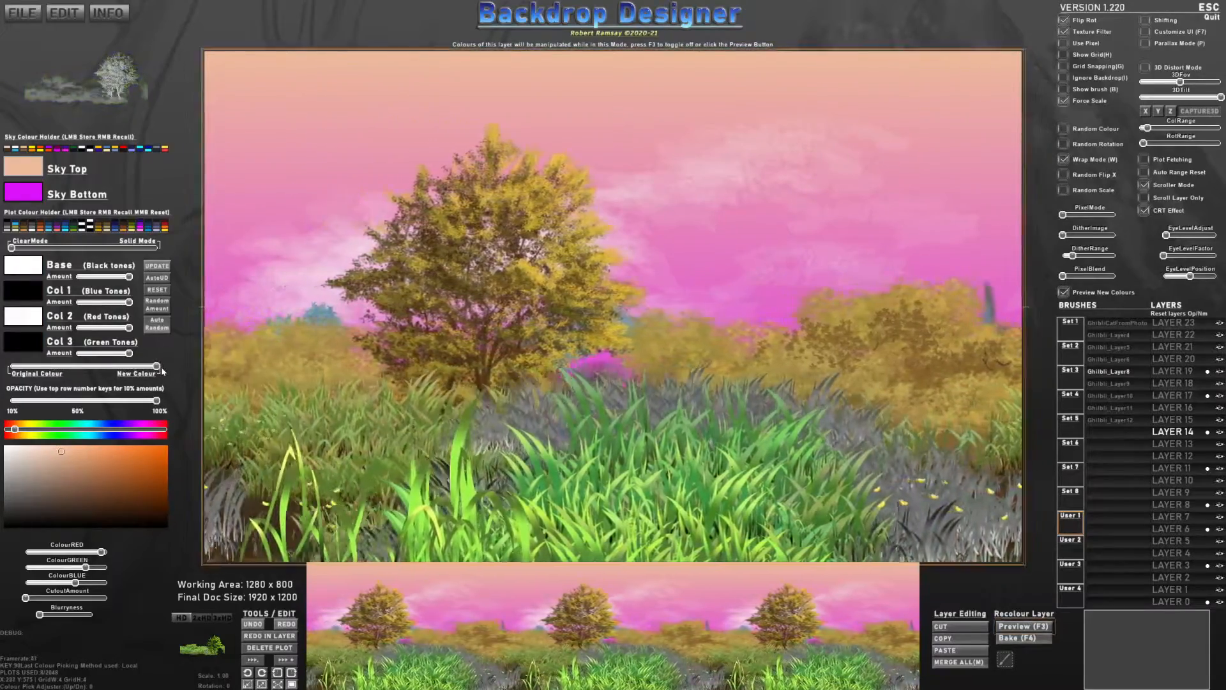
{"action": "right_click", "coordinate": [82, 229]}
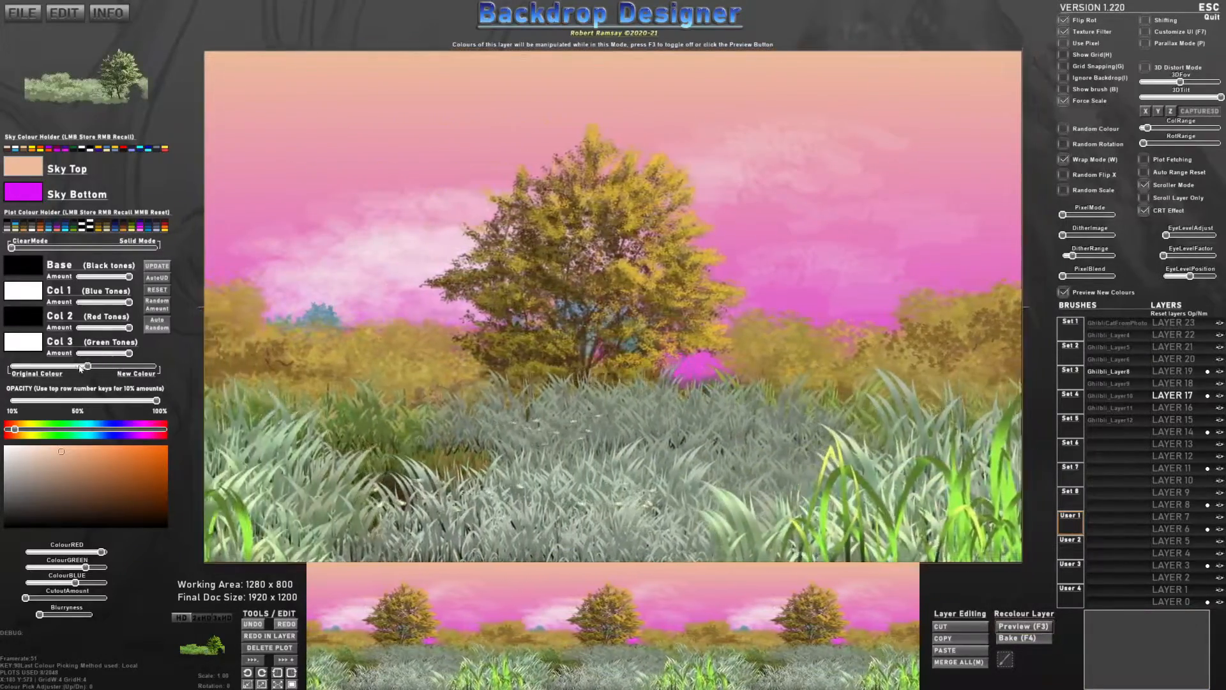
{"action": "left_click_drag", "start_coordinate": [29, 370], "coordinate": [34, 369]}
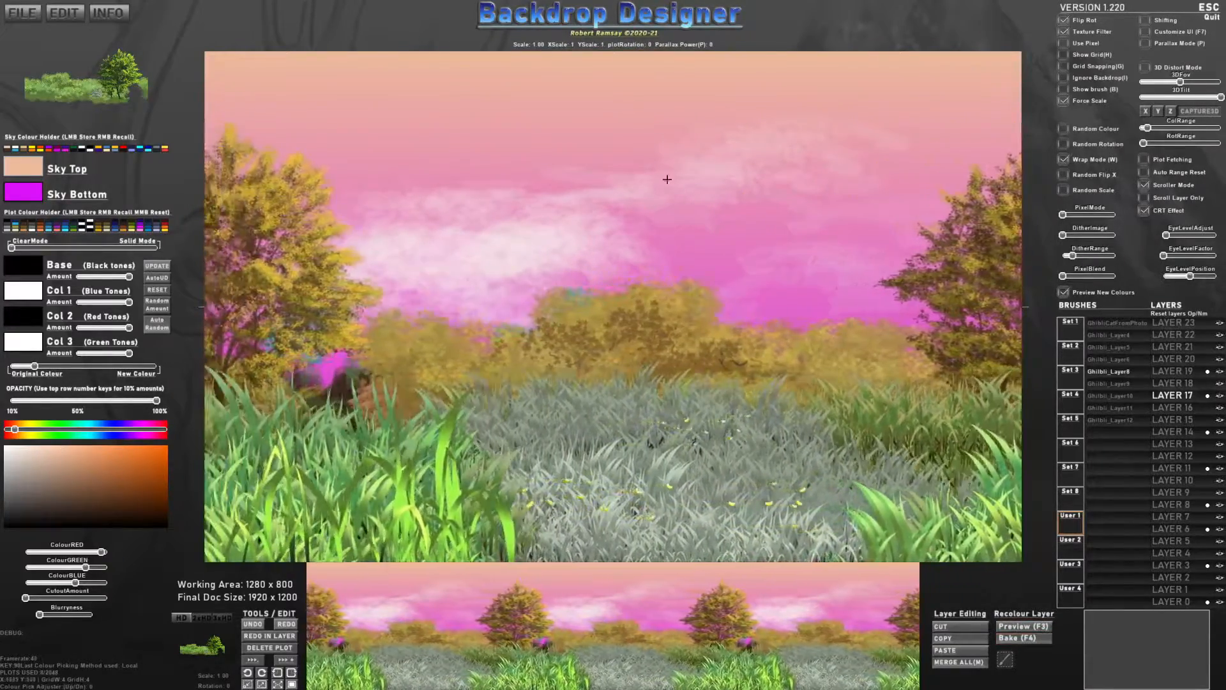
- Set the Sky Bottom colour to a dark blue
{"action": "left_click", "coordinate": [137, 429]}
{"action": "left_click", "coordinate": [108, 429]}
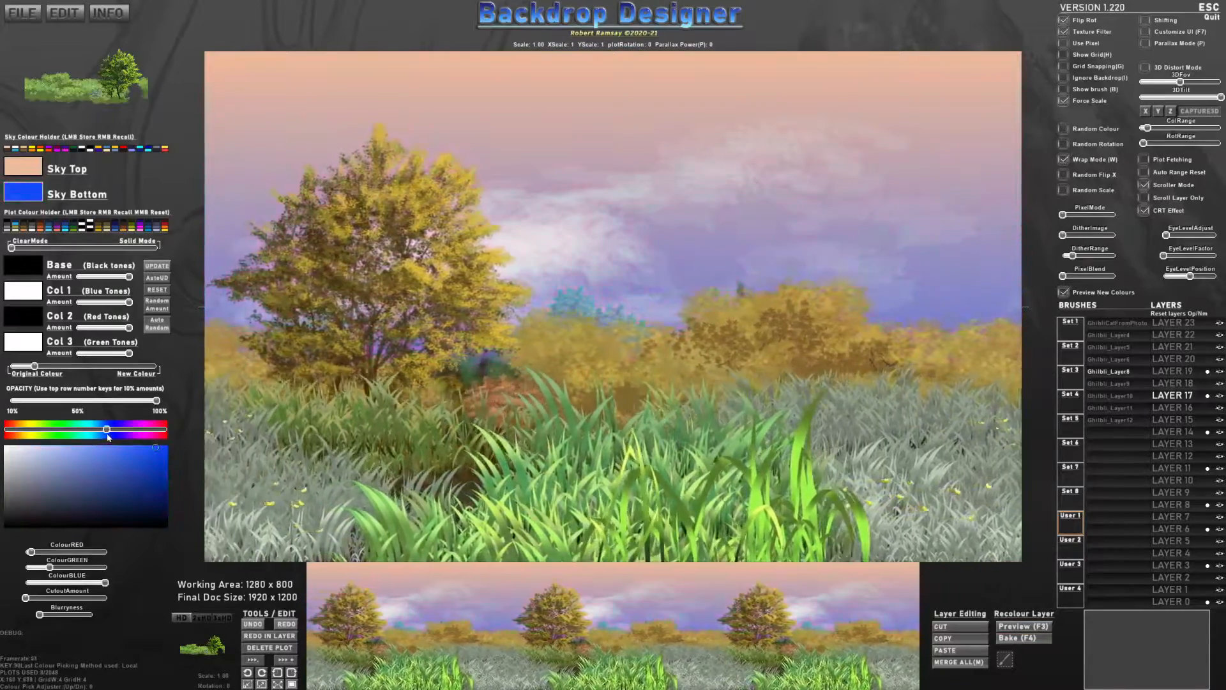
{"action": "left_click", "coordinate": [141, 470]}
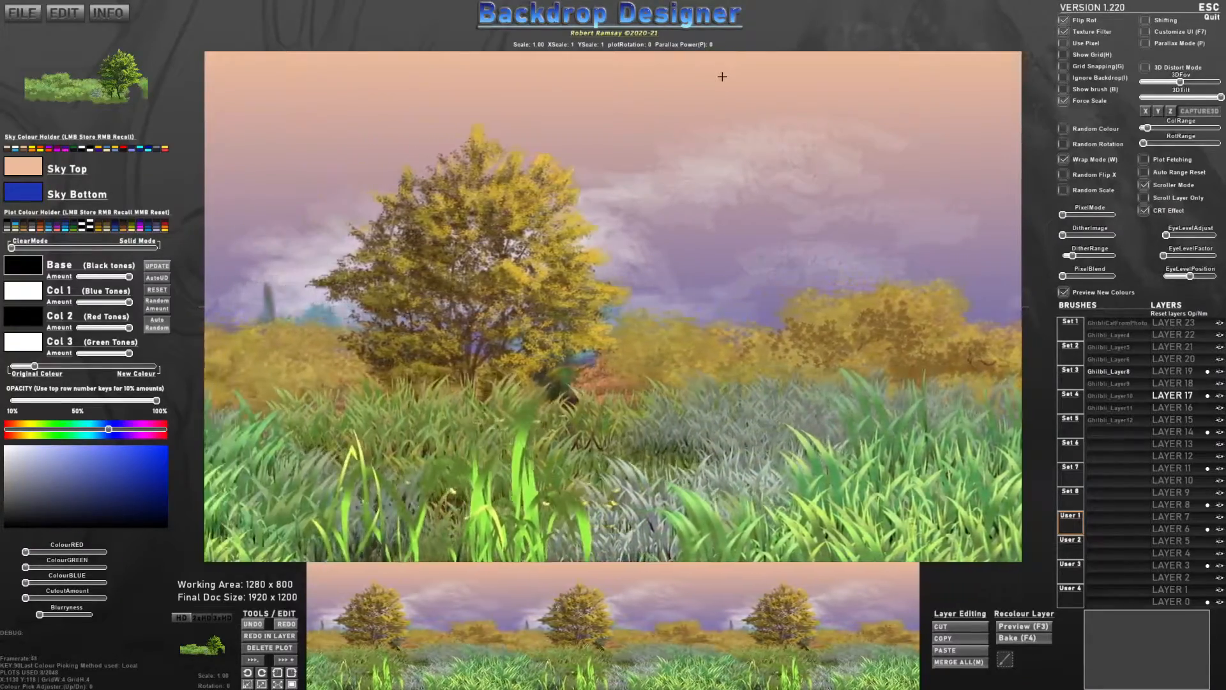
- Switch to the browser and look through the Backdrop Designer itch.io page for the v1.22 notes on painted trees and brush stamps
{"action": "key", "text": "alt+Tab"}
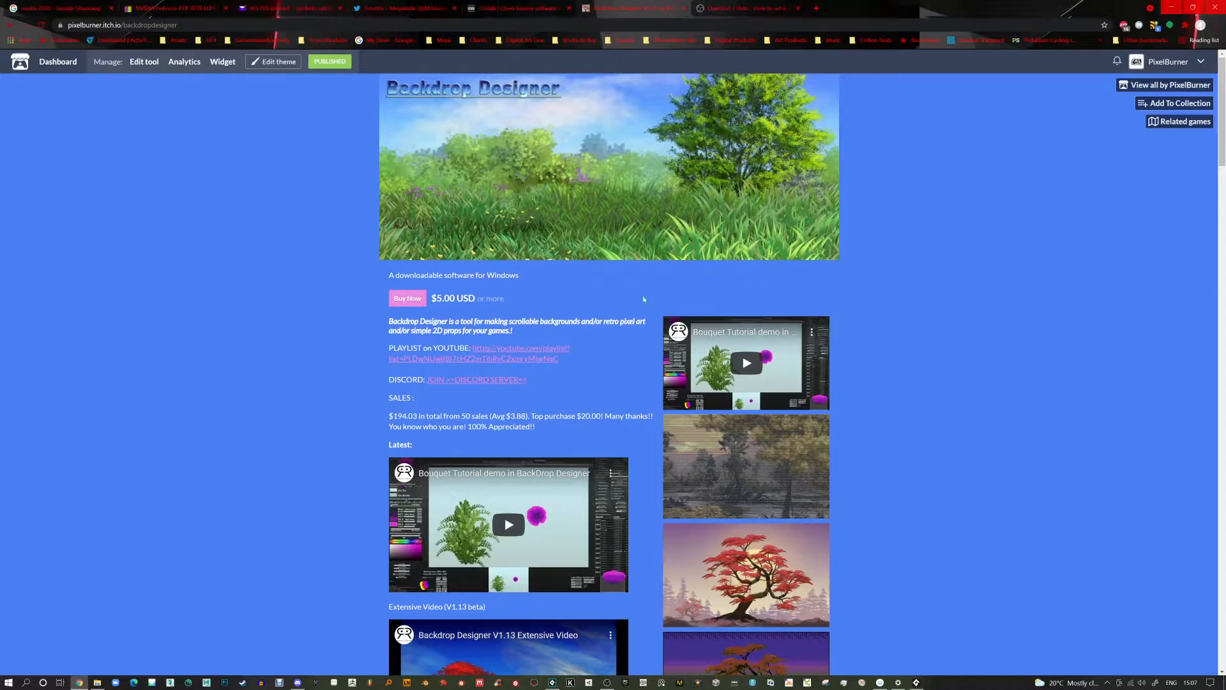
{"action": "scroll", "coordinate": [488, 414], "scroll_direction": "down", "scroll_amount": 13}
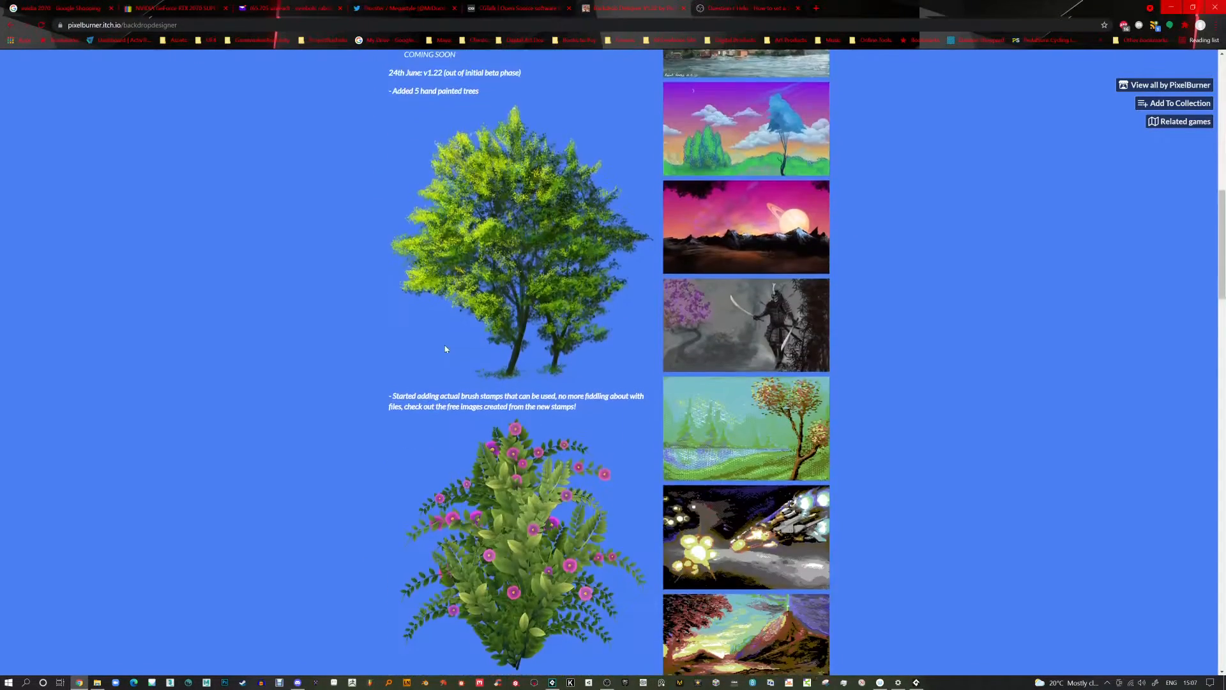
{"action": "scroll", "coordinate": [553, 186], "scroll_direction": "up", "scroll_amount": 2}
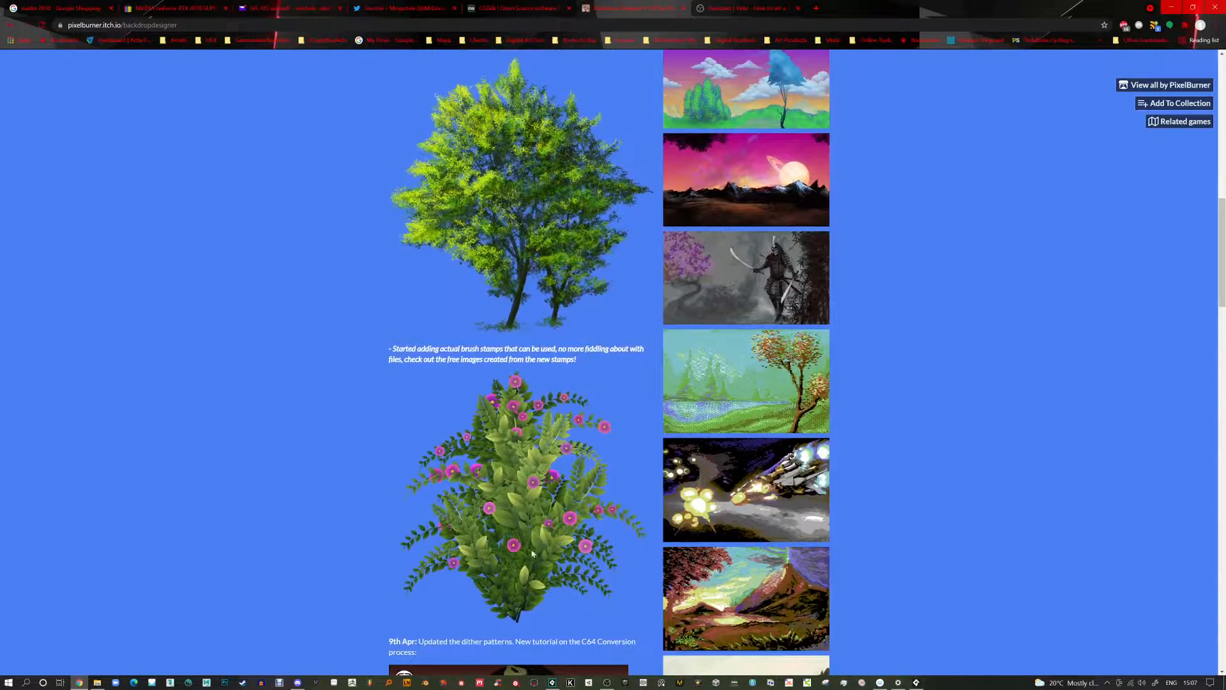
{"action": "scroll", "coordinate": [505, 434], "scroll_direction": "up", "scroll_amount": 3}
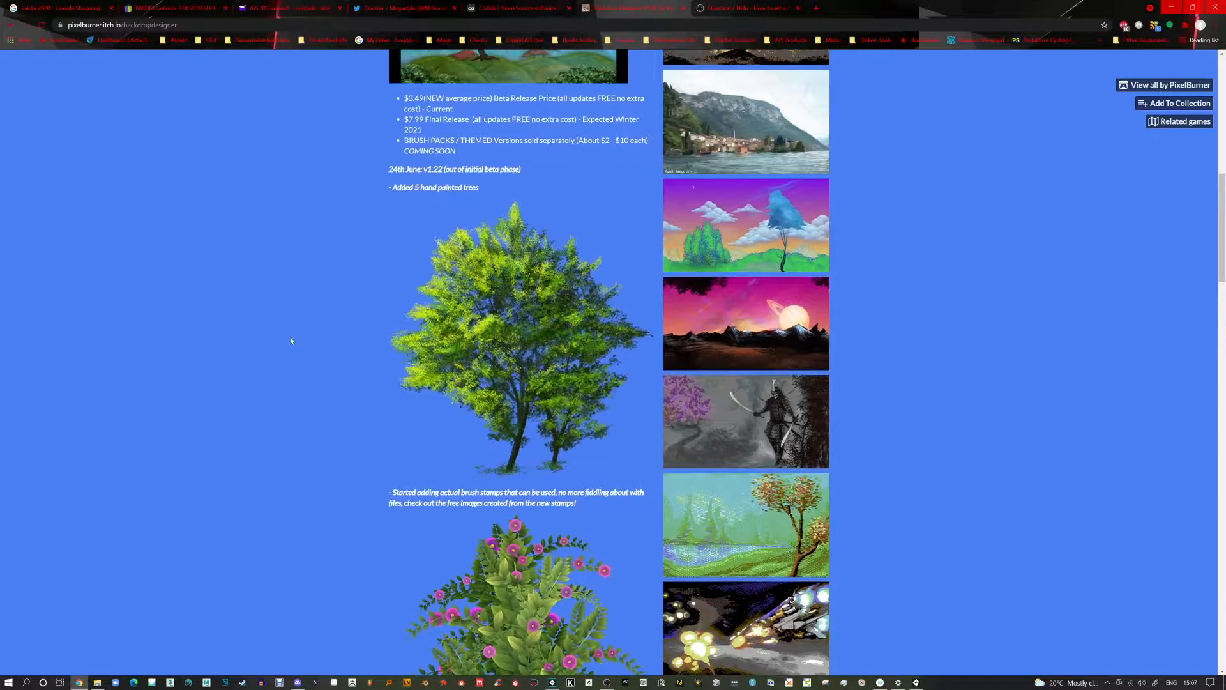
{"action": "scroll", "coordinate": [475, 342], "scroll_direction": "down", "scroll_amount": 7}
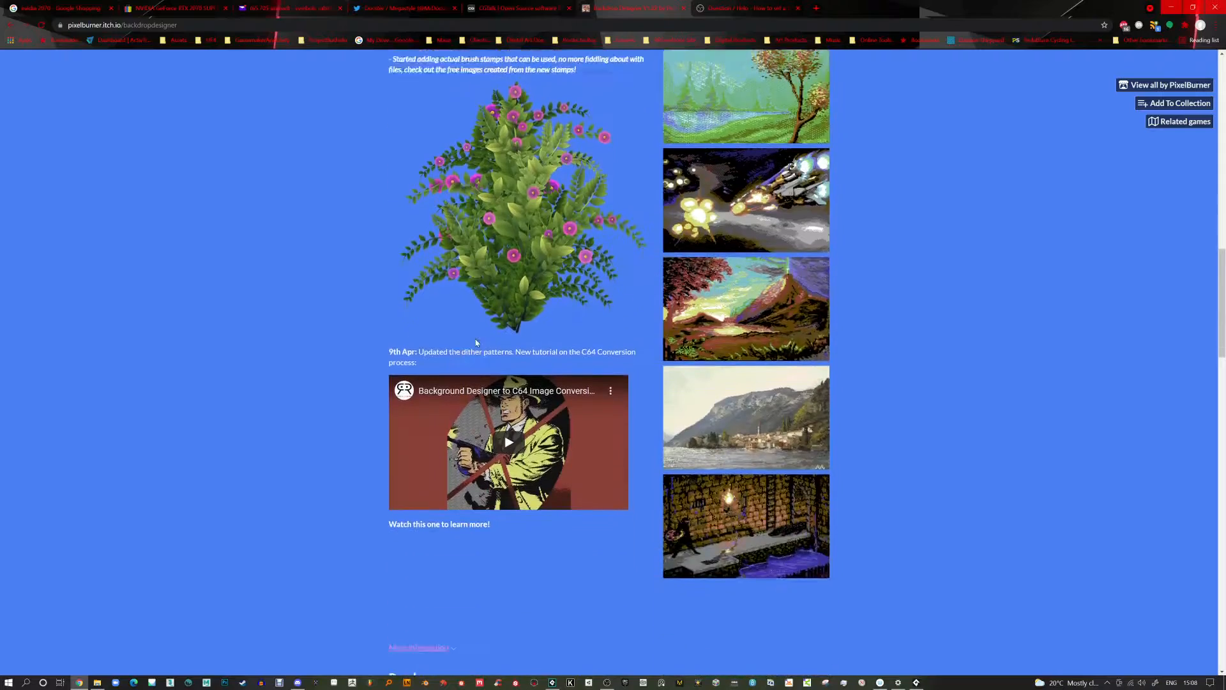
{"action": "scroll", "coordinate": [473, 321], "scroll_direction": "up", "scroll_amount": 3}
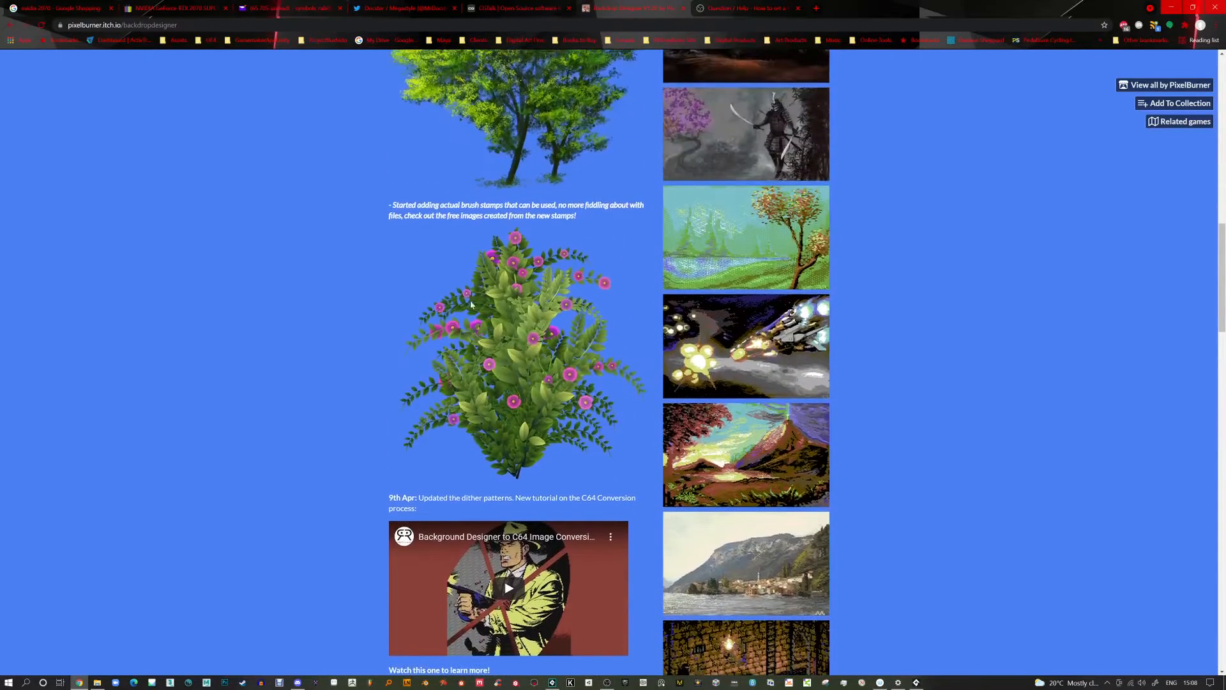
- Switch back to Backdrop Designer and look through the brush stamps in several sets, including Sets 1, 2, 4 and 5
{"action": "key", "text": "alt+Tab"}
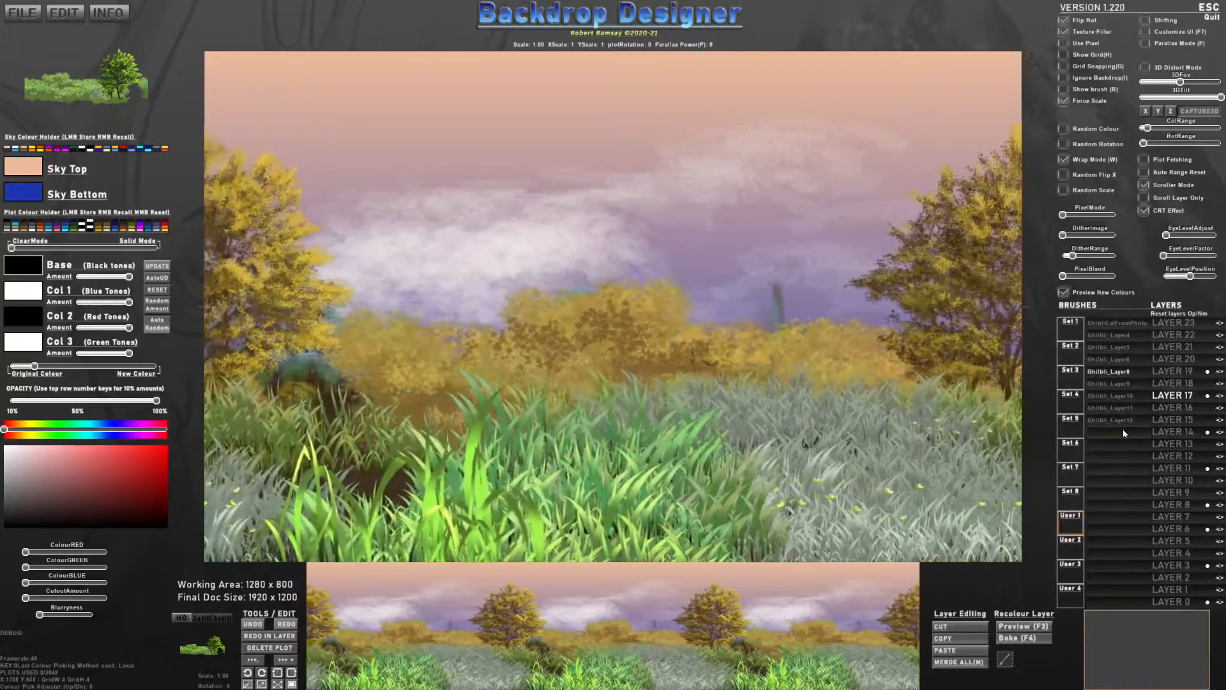
{"action": "left_click", "coordinate": [1072, 542]}
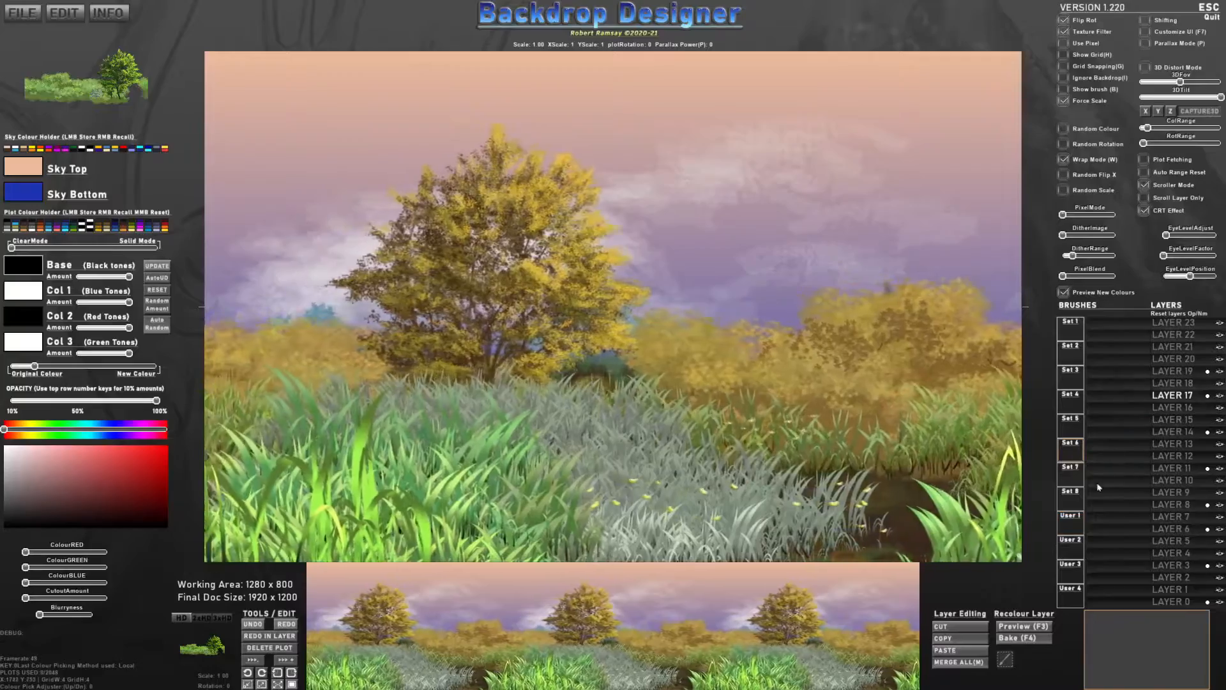
{"action": "left_click", "coordinate": [1072, 352]}
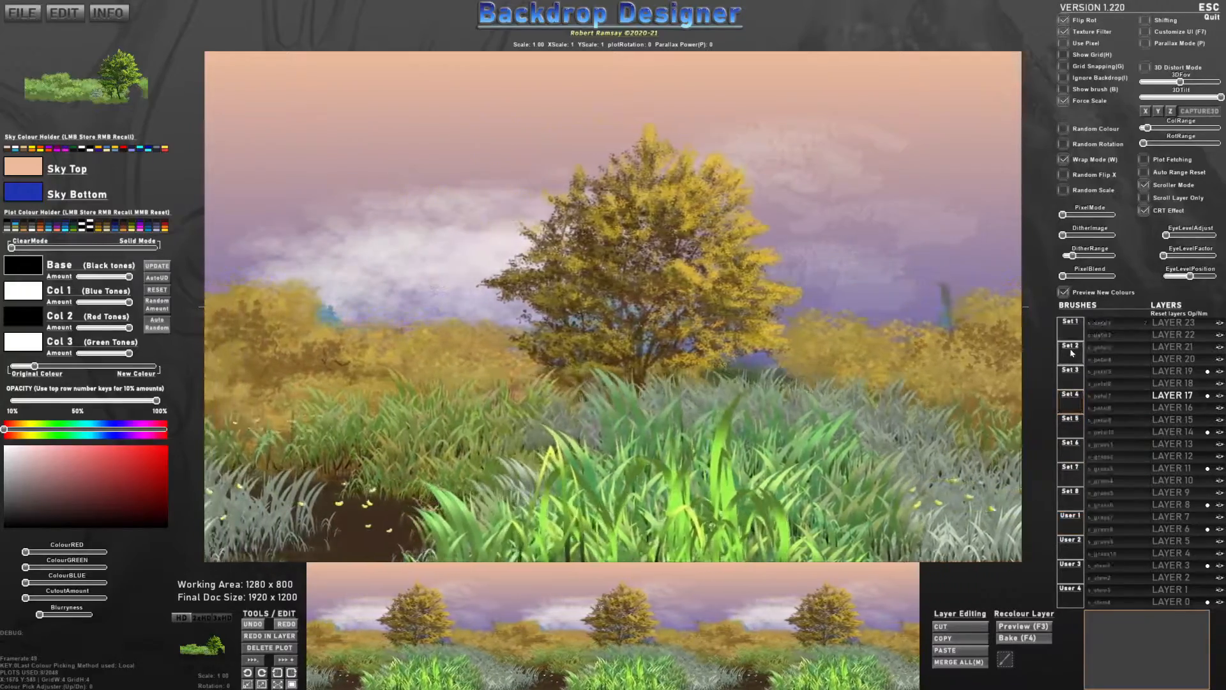
{"action": "left_click", "coordinate": [1075, 324]}
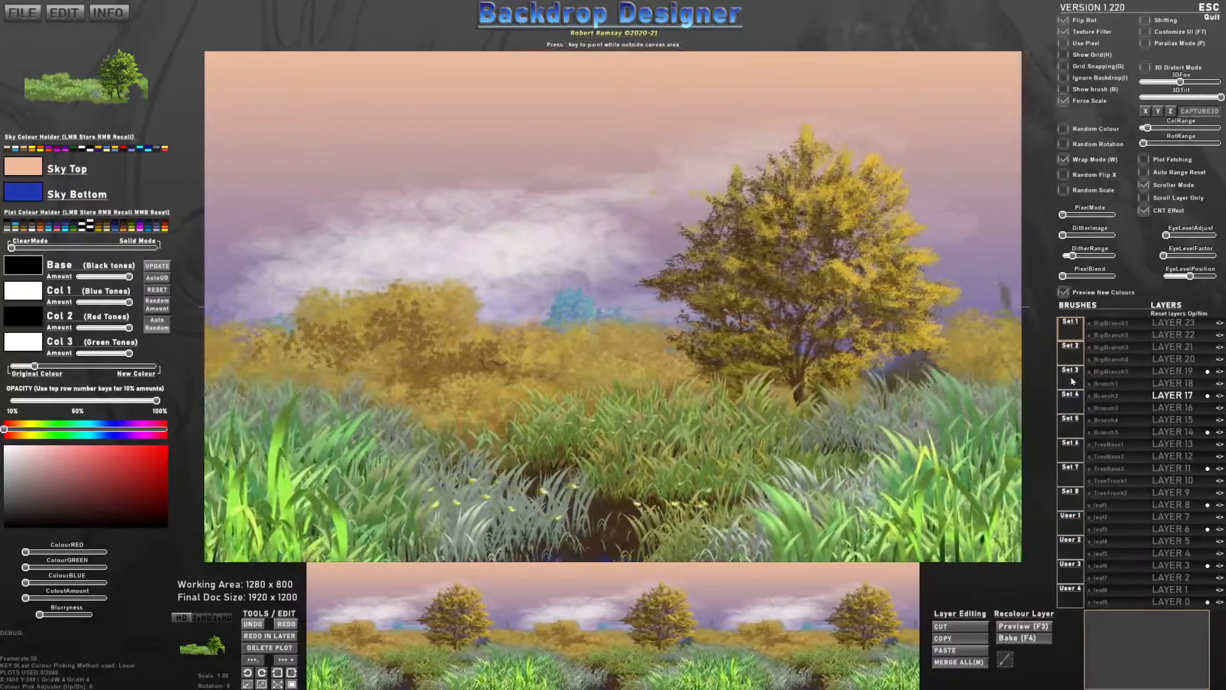
{"action": "left_click", "coordinate": [1074, 404]}
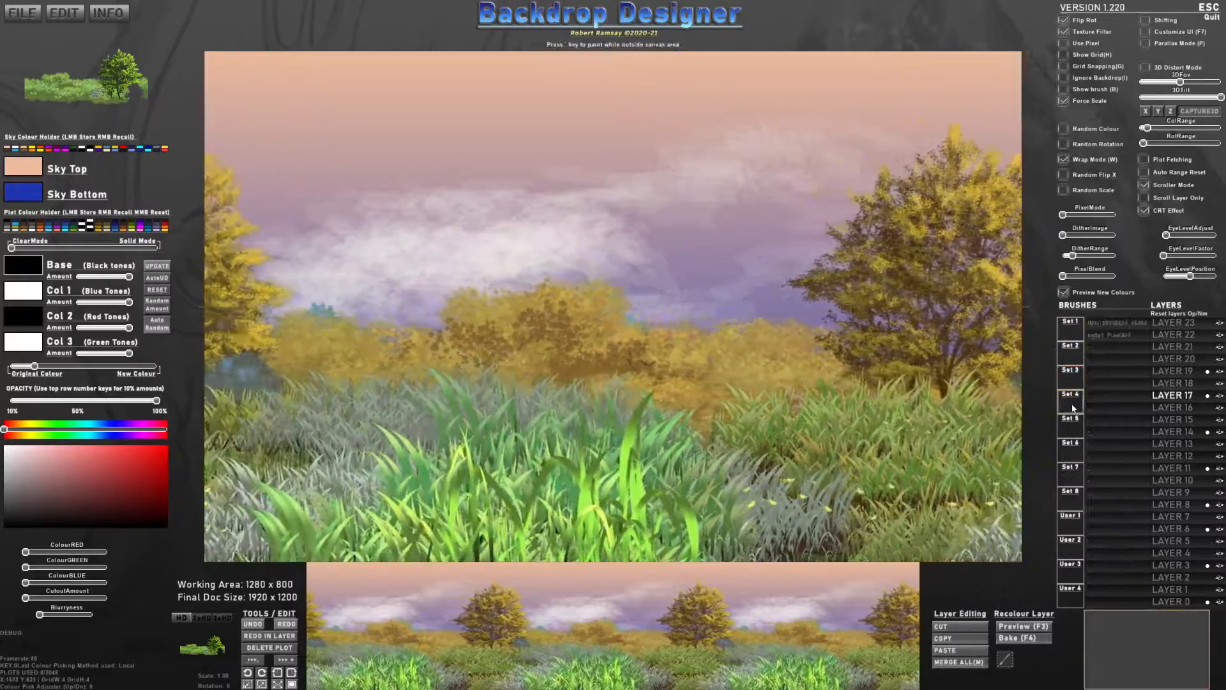
{"action": "left_click", "coordinate": [1077, 424]}
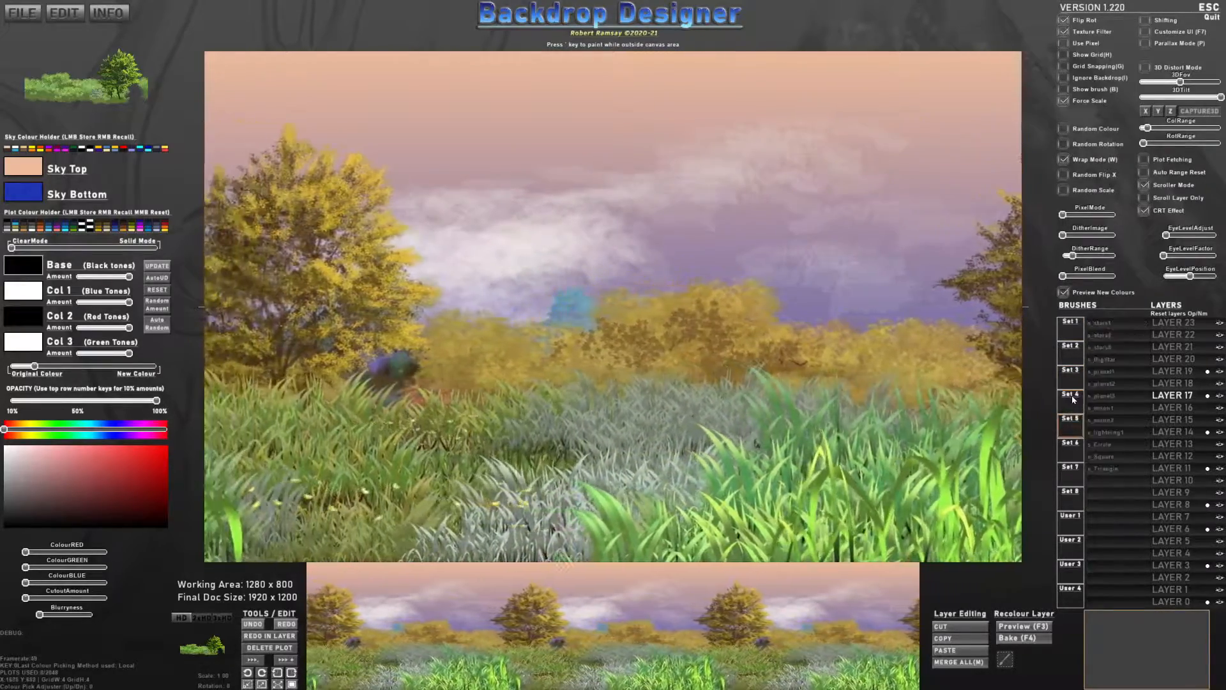
- Permanently delete BrushCluster1 and the two merged brushes listed below it from brush Set 3
{"action": "left_click", "coordinate": [1072, 375]}
{"action": "left_click", "coordinate": [1098, 543]}
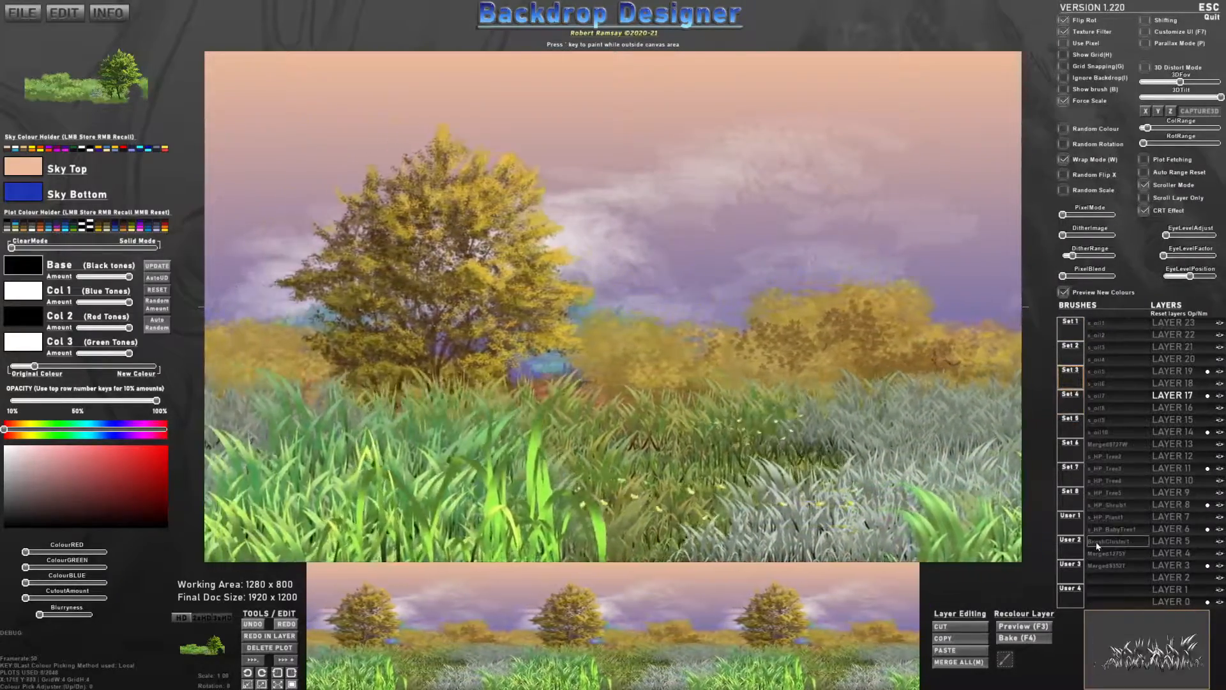
{"action": "left_click", "coordinate": [1102, 554]}
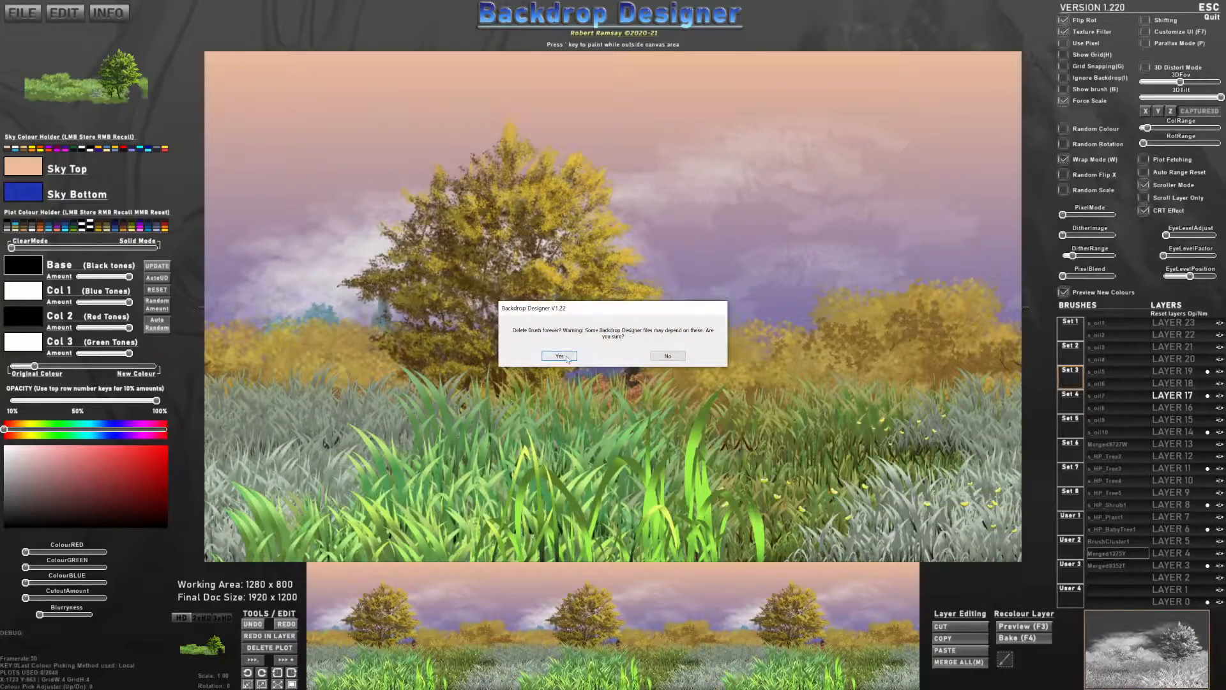
{"action": "left_click", "coordinate": [567, 358]}
{"action": "right_click", "coordinate": [1130, 560]}
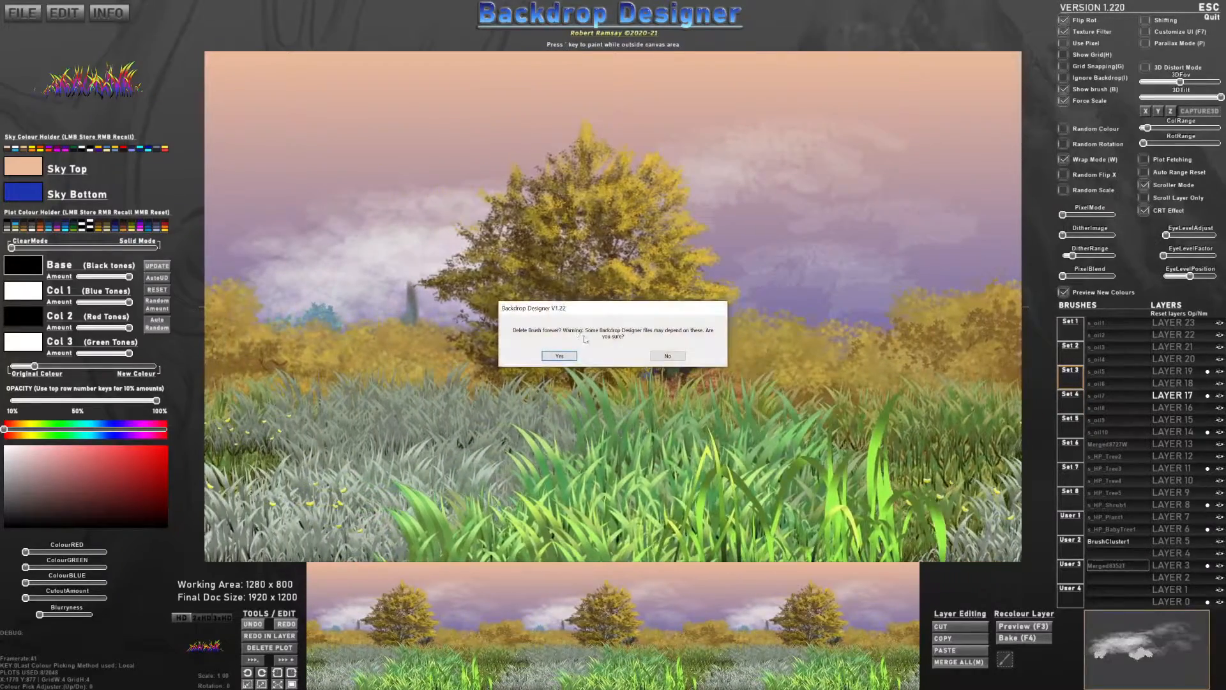
{"action": "left_click", "coordinate": [553, 356]}
{"action": "left_click", "coordinate": [1109, 542]}
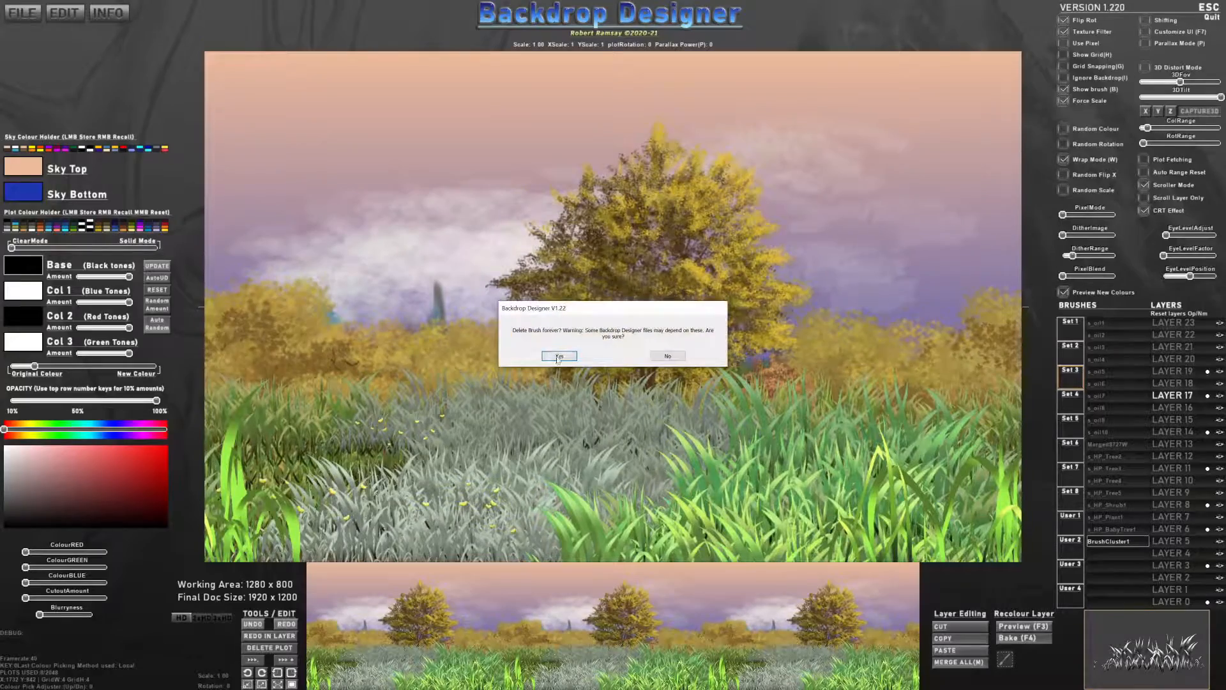
{"action": "left_click", "coordinate": [559, 356]}
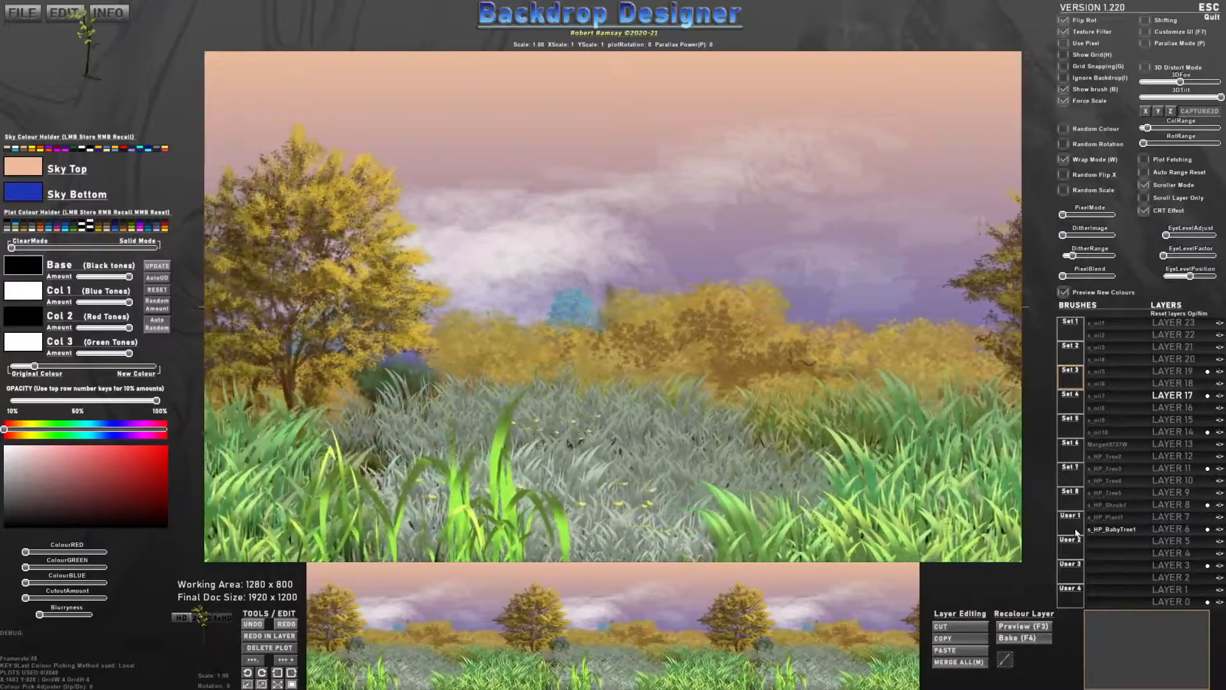
- Switch to the browser showing the Backdrop Designer itch.io page
{"action": "key", "text": "alt+Tab"}
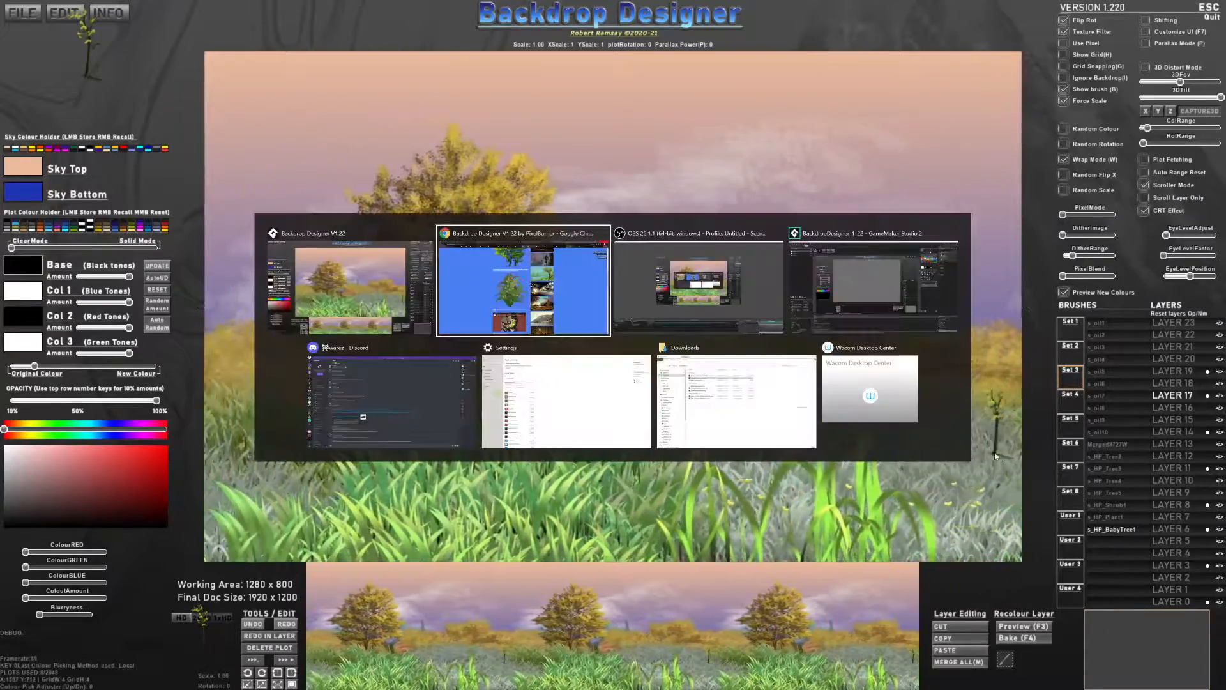